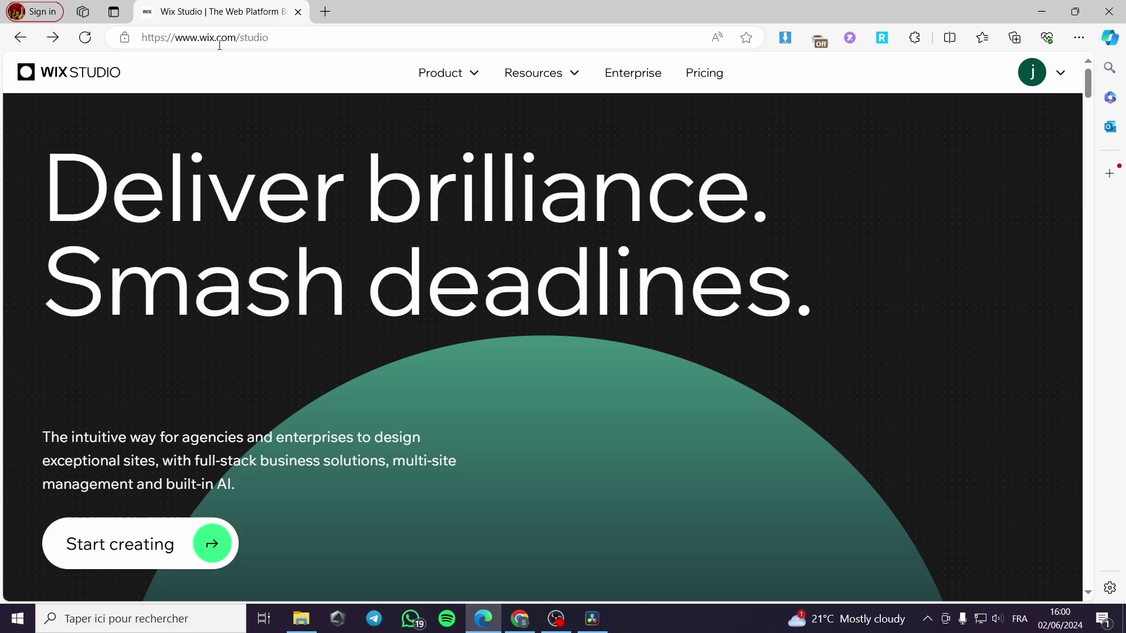
Start creating a new site and begin the Wix Studio onboarding.
scroll(385, 189, down, 5)
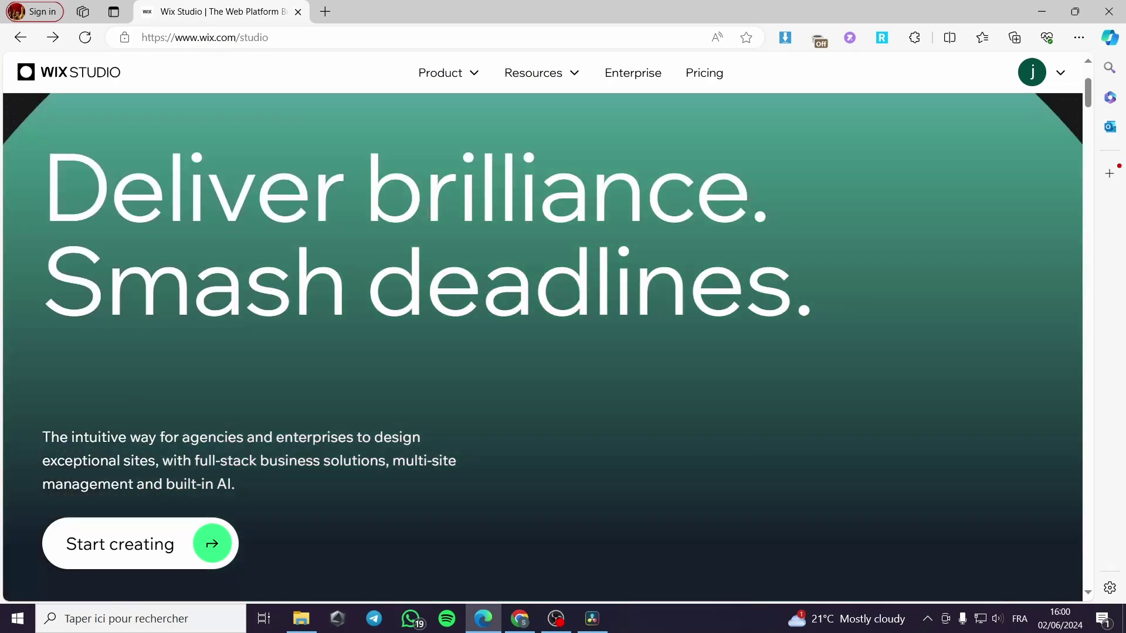
scroll(405, 262, up, 3)
scroll(406, 262, up, 3)
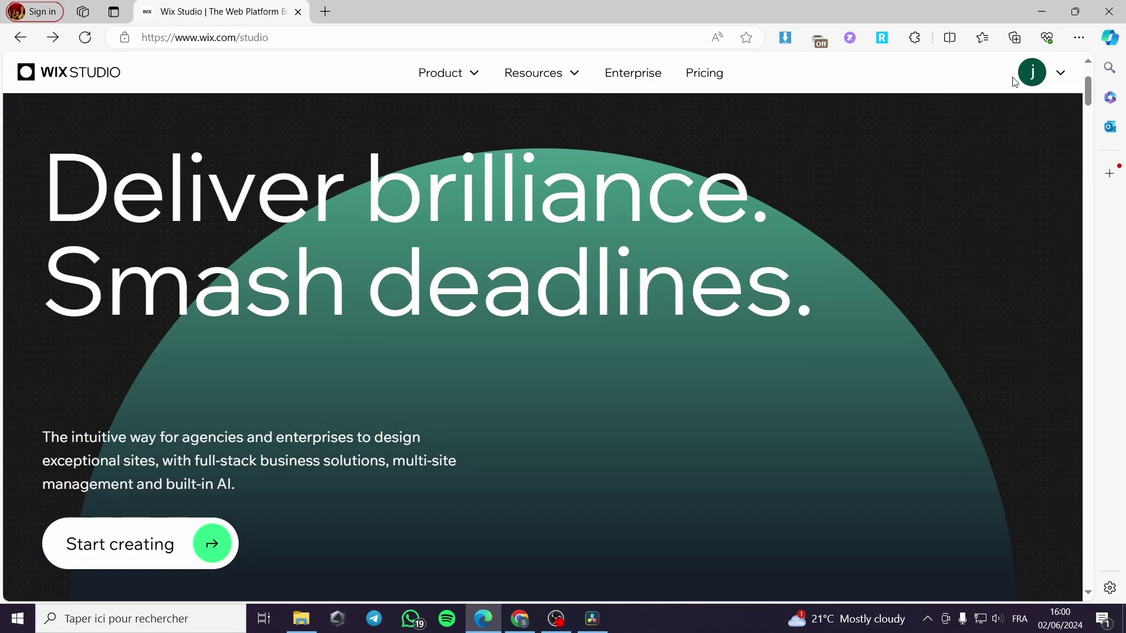
mouse_move(1035, 82)
click(127, 543)
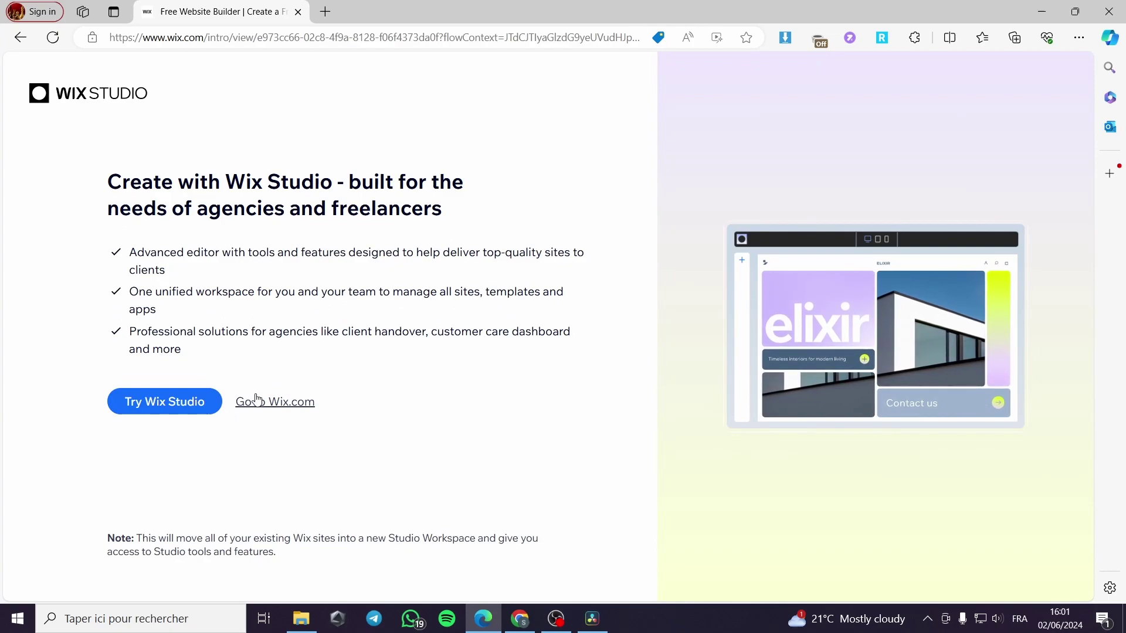
click(171, 407)
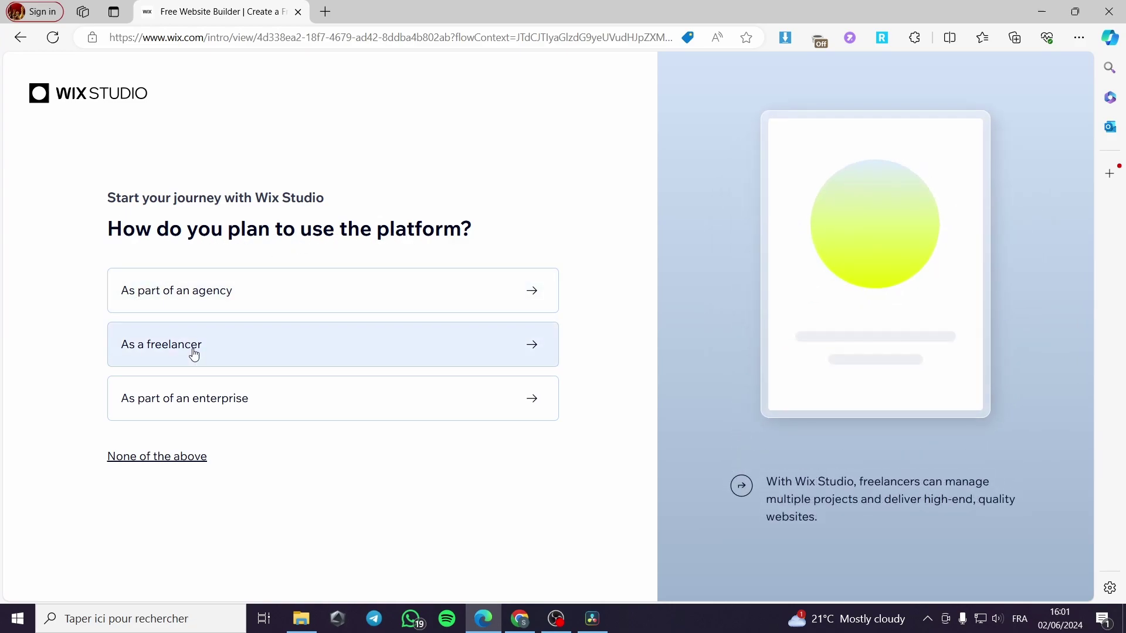
Answer 'None of the above' for usage, pick Web design as the service, and continue.
click(182, 466)
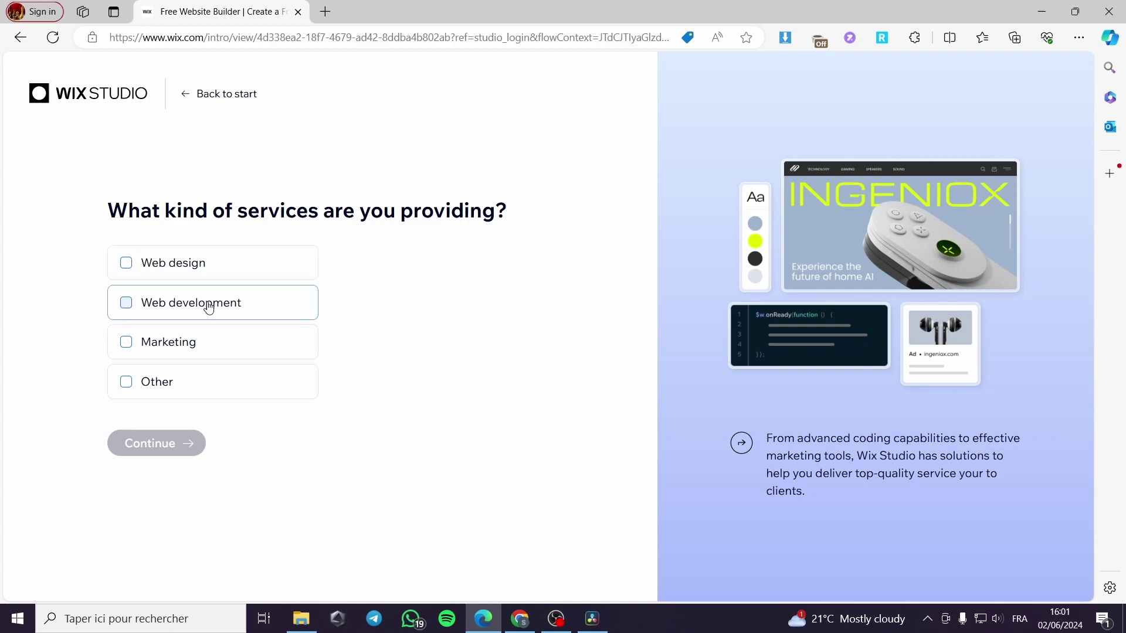
click(127, 269)
click(156, 452)
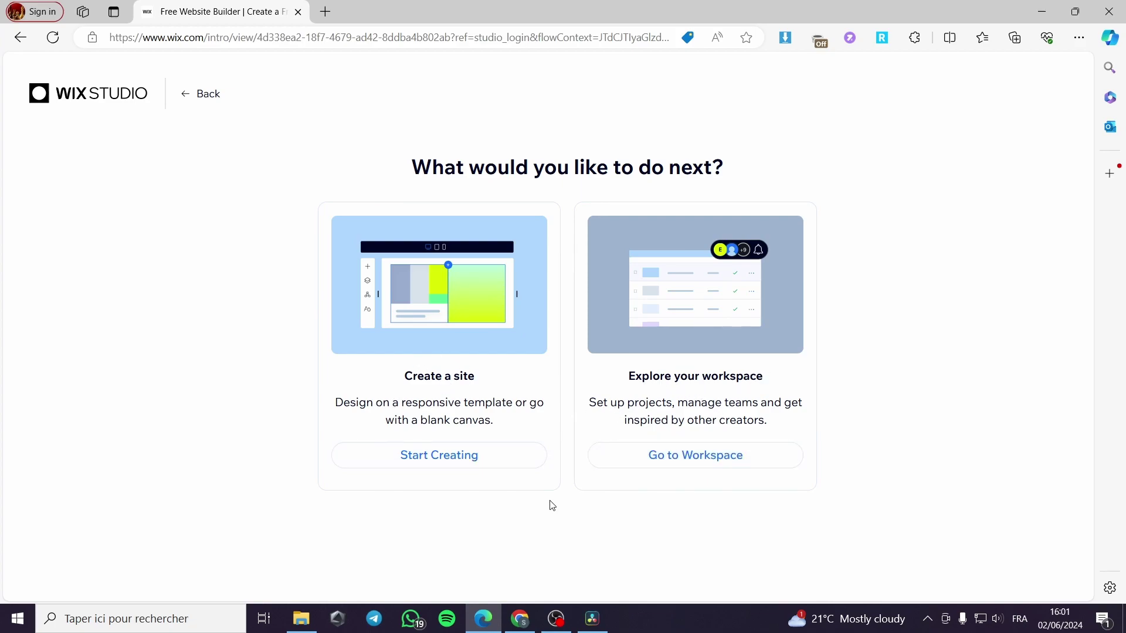
Start a new site and edit the Home Health Care template, creating My Site 7.
click(449, 465)
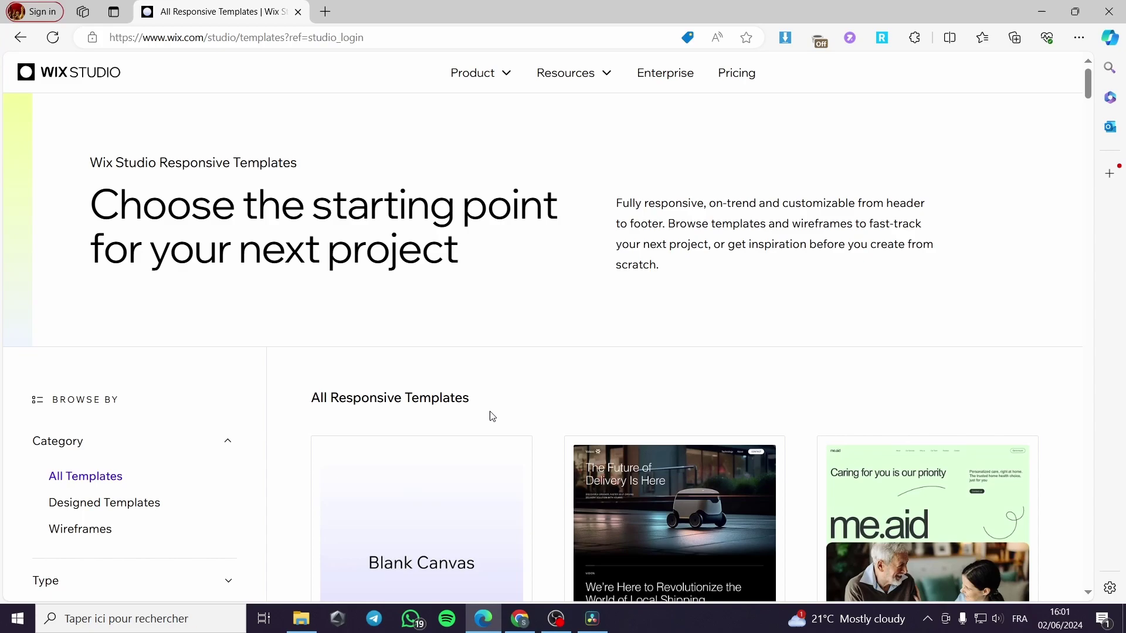
scroll(491, 416, down, 3)
scroll(1044, 377, down, 2)
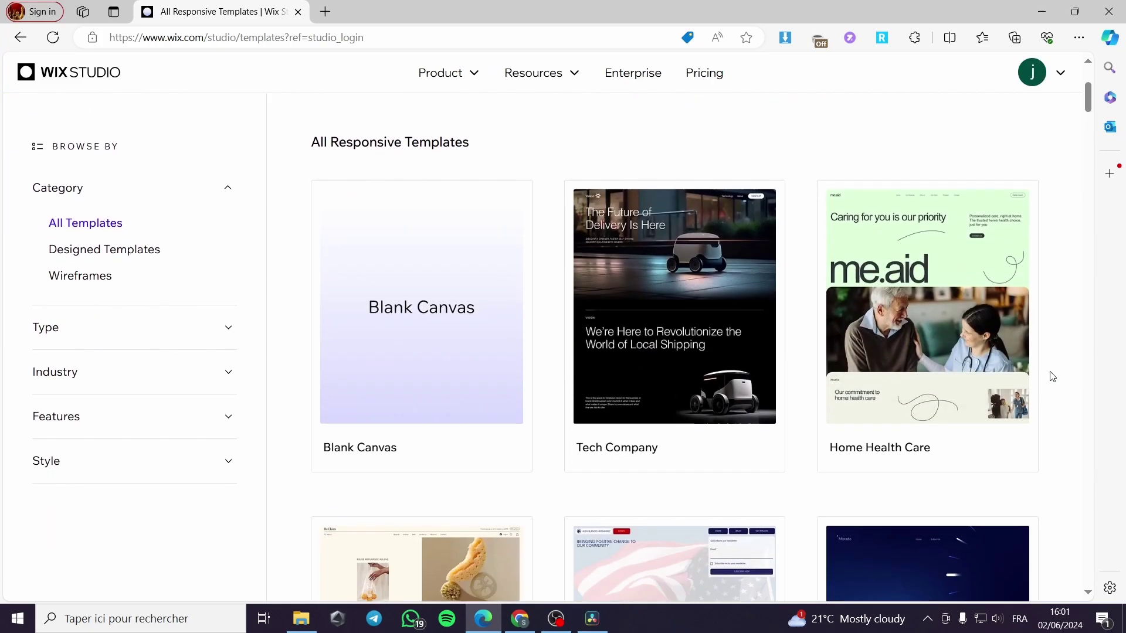
scroll(1053, 377, down, 1)
mouse_move(677, 324)
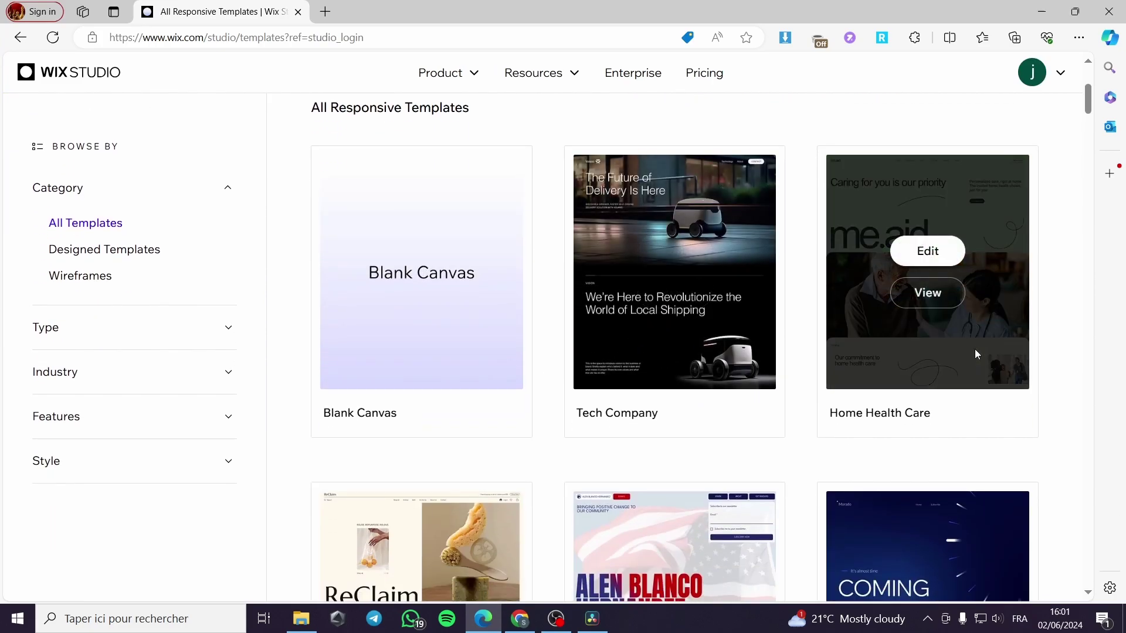
click(943, 253)
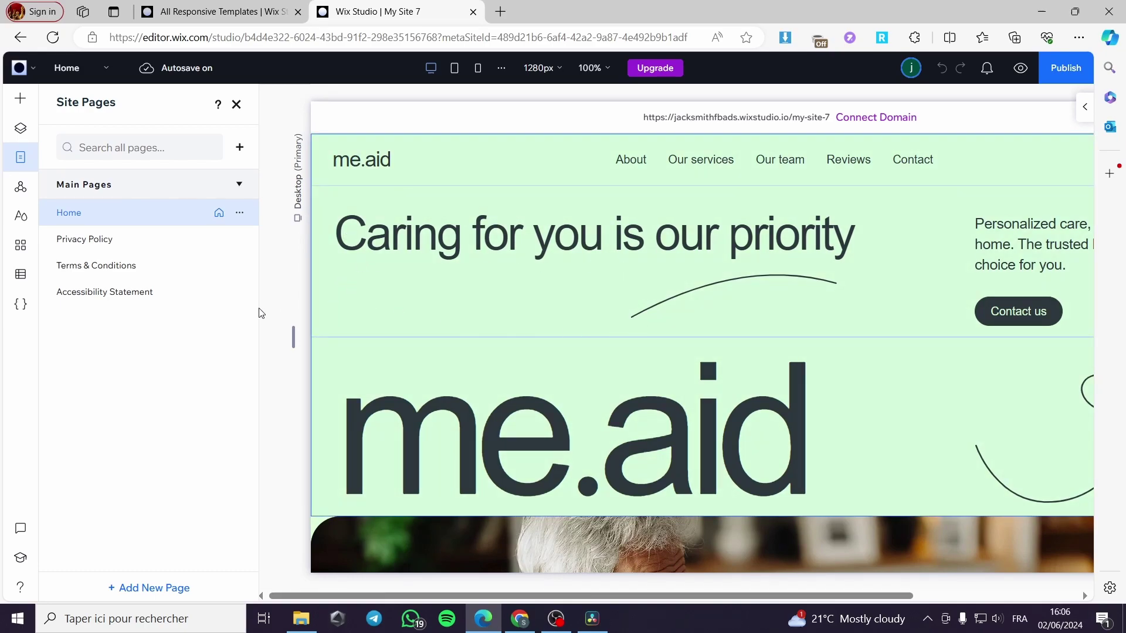
scroll(431, 428, down, 5)
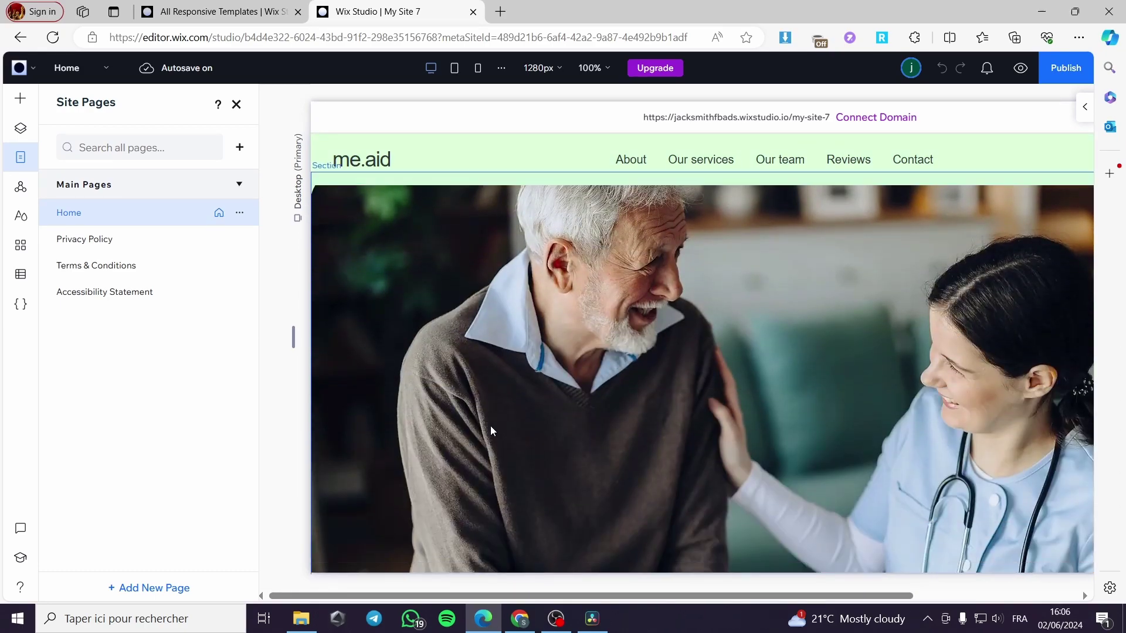
scroll(364, 428, up, 5)
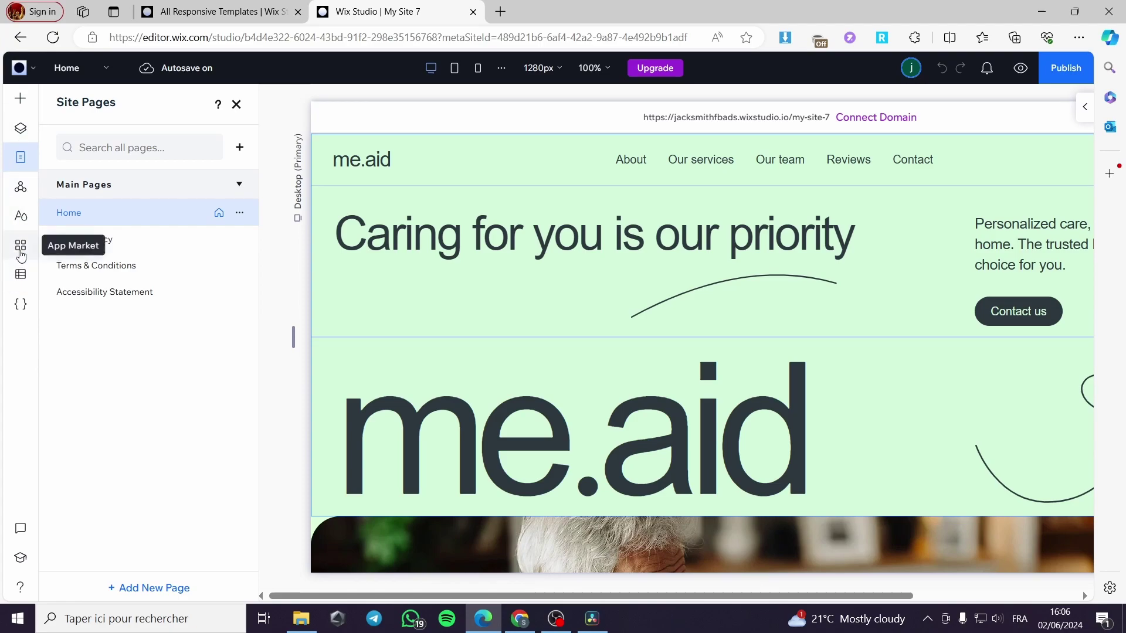
Search the App Market for 'meb' and add Wix Members Area to the site.
click(21, 249)
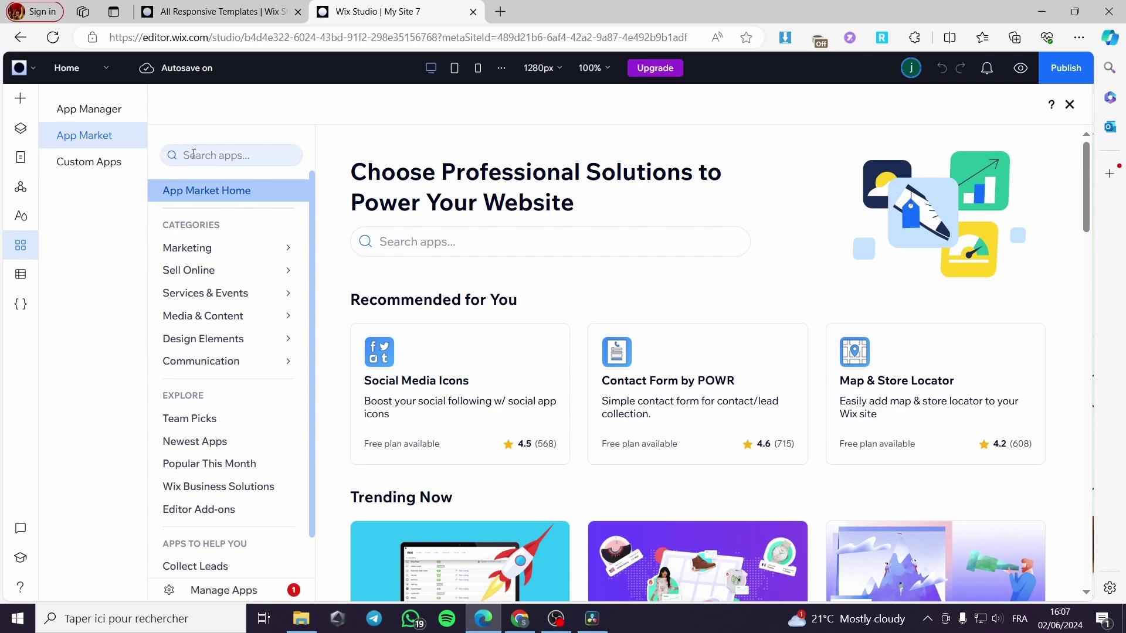
click(171, 153)
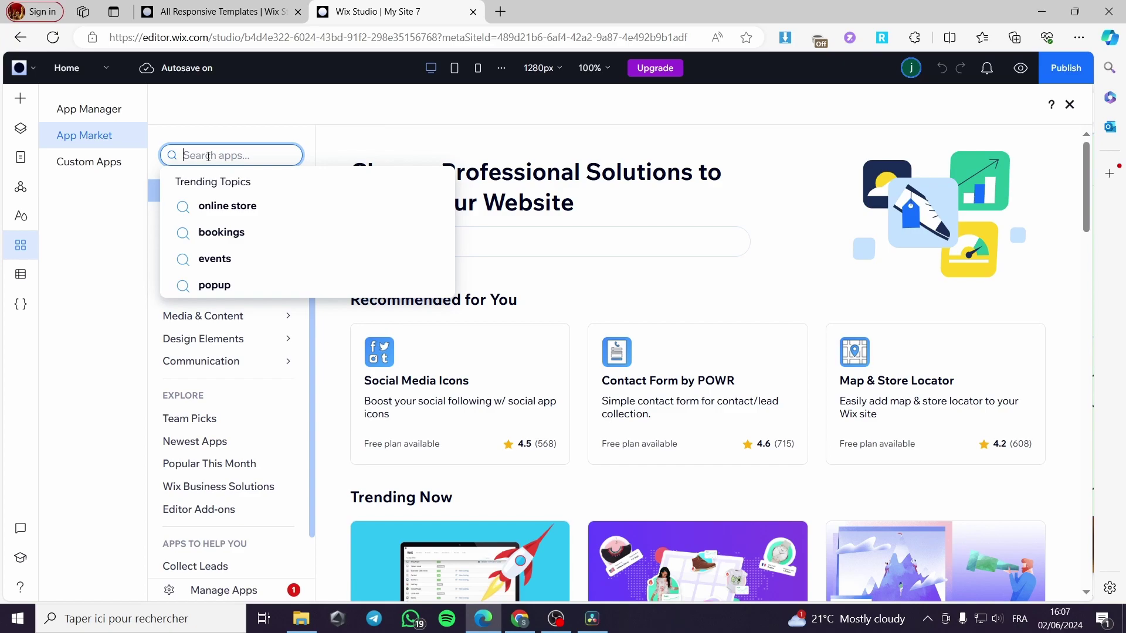
text(mebme)
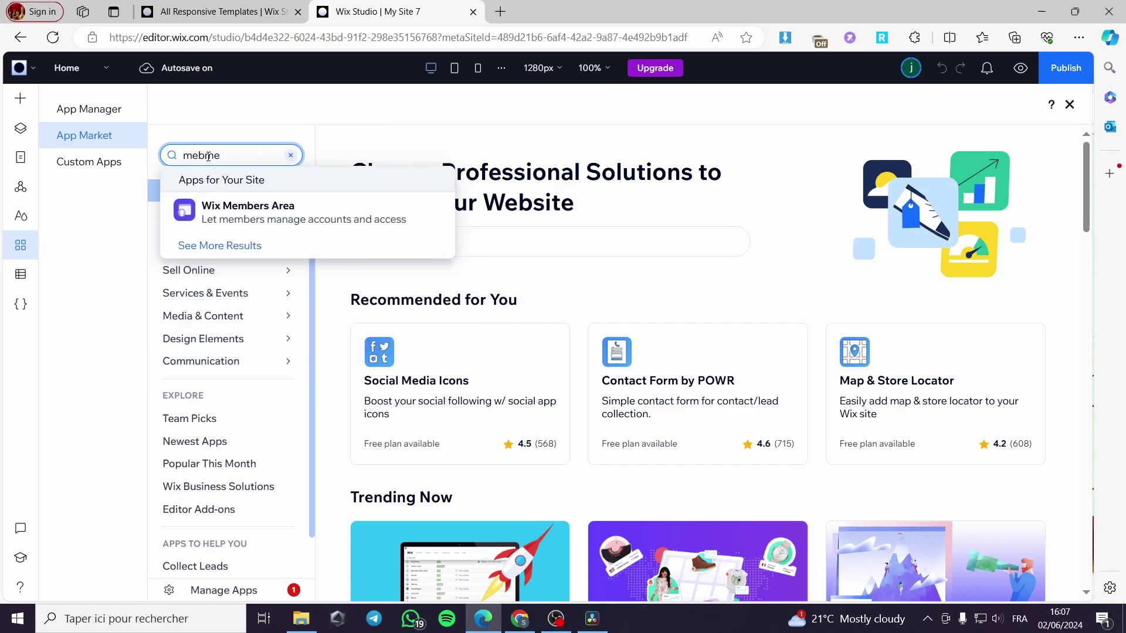
key(BackSpace)
key(BackSpace)
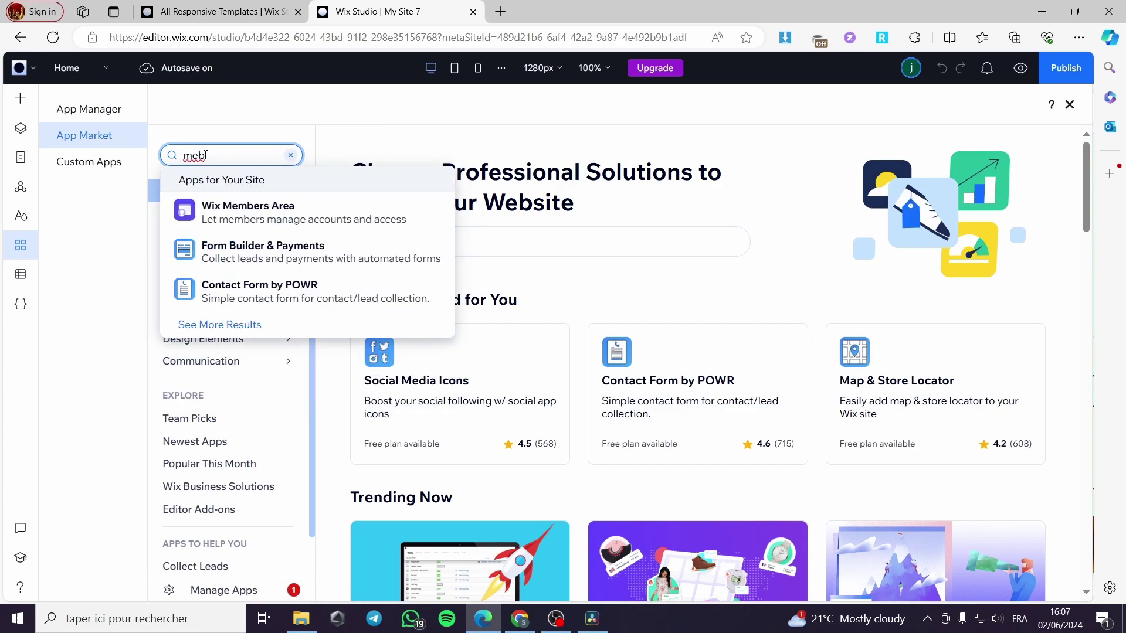
click(256, 212)
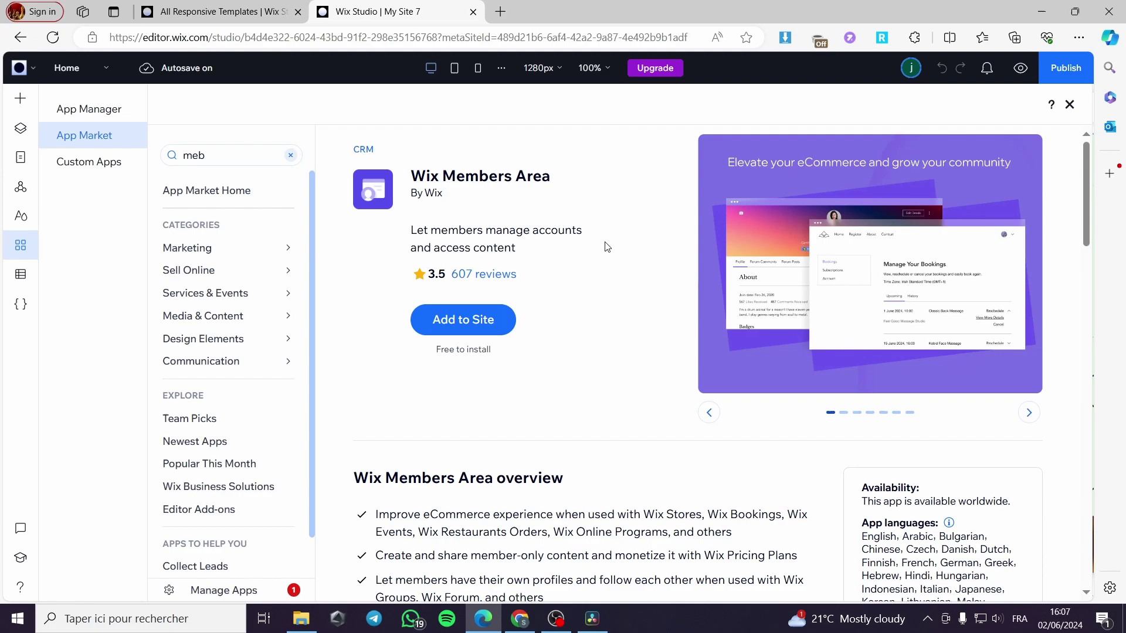
click(467, 327)
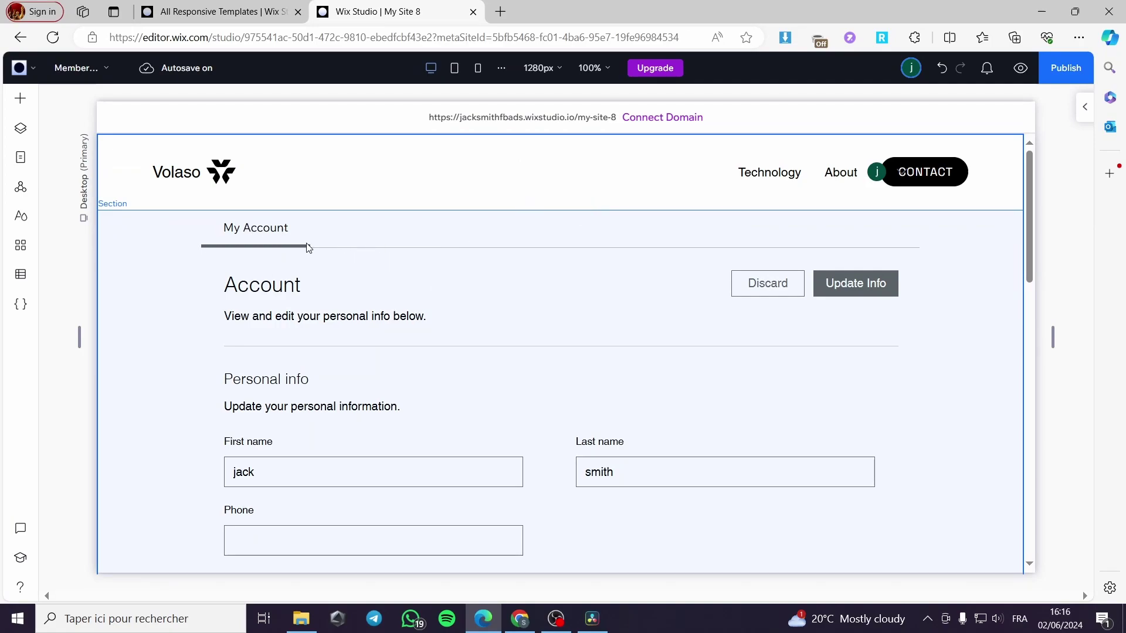
Select the Member Menu holding My Account and open its Manage and Navigate settings.
scroll(251, 238, down, 5)
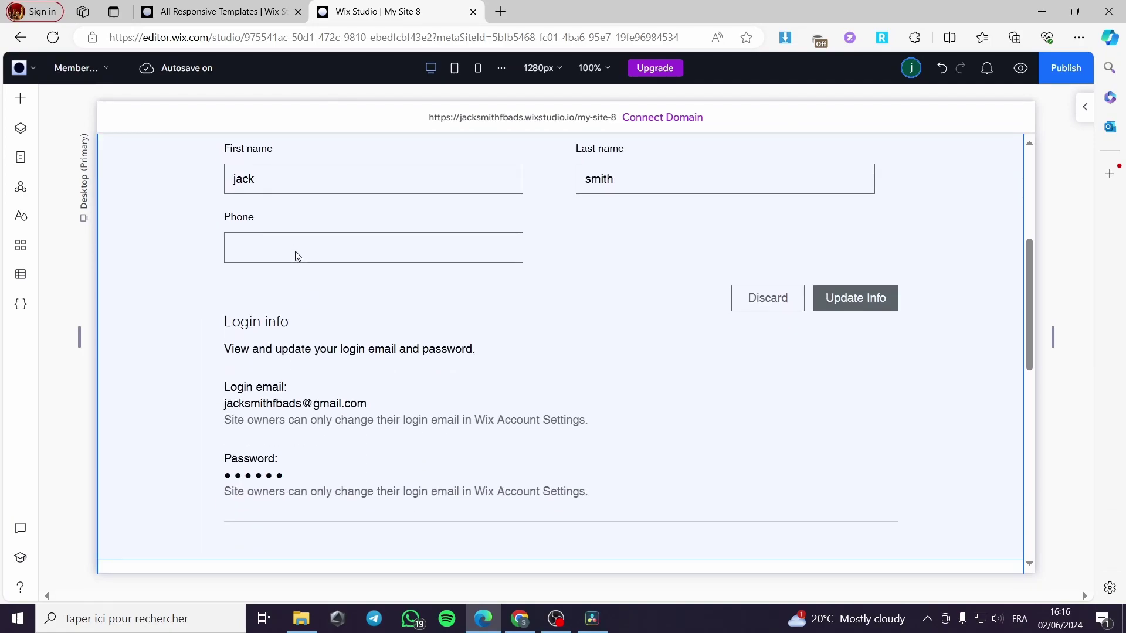
scroll(296, 254, up, 5)
click(265, 229)
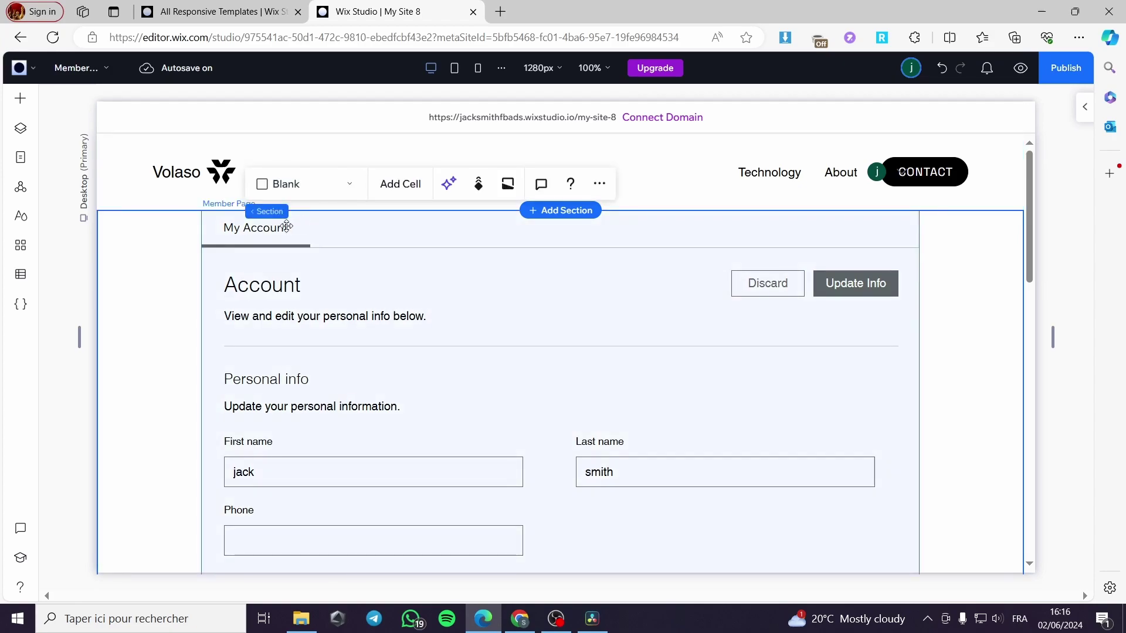
click(282, 228)
click(251, 230)
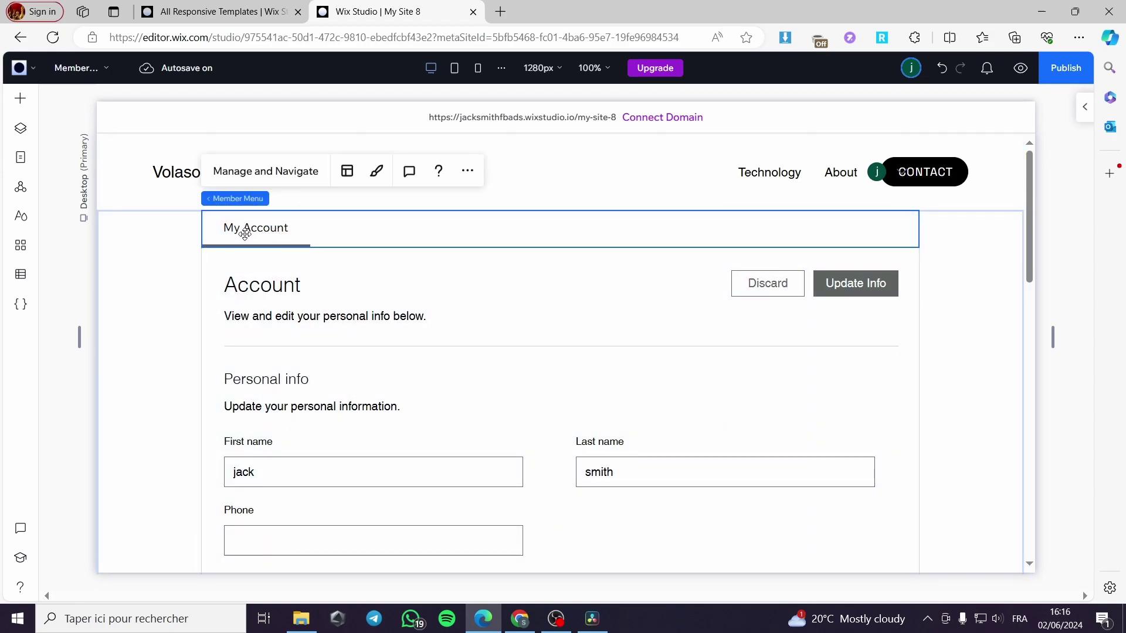
mouse_move(229, 197)
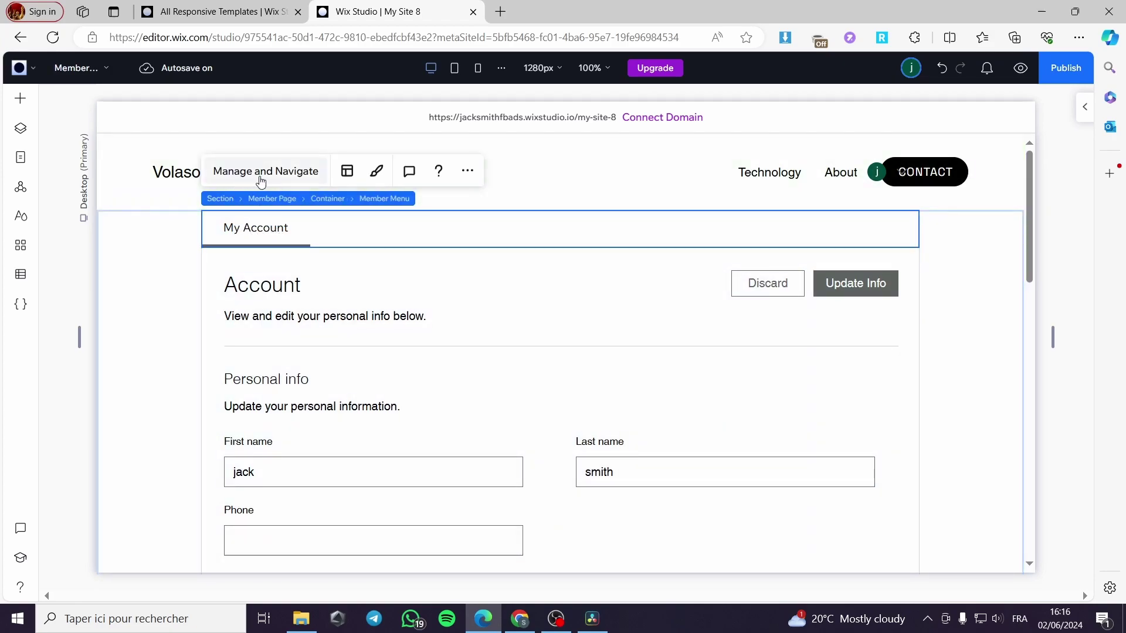
click(247, 176)
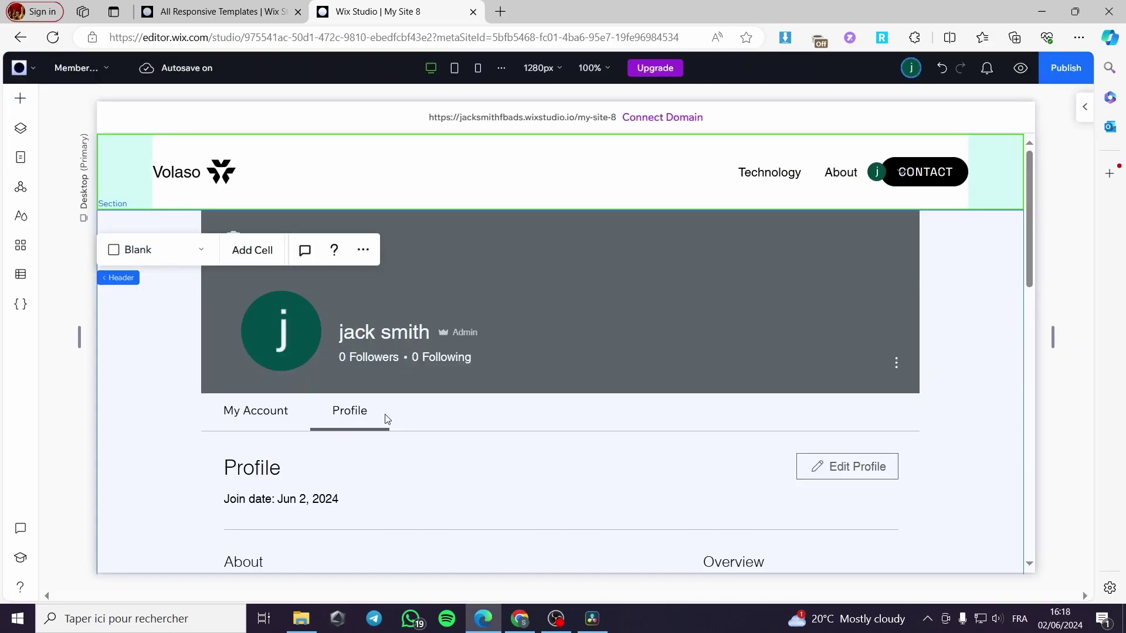
Review the member pages, now My Account and Profile, and select the members container element.
scroll(329, 423, down, 5)
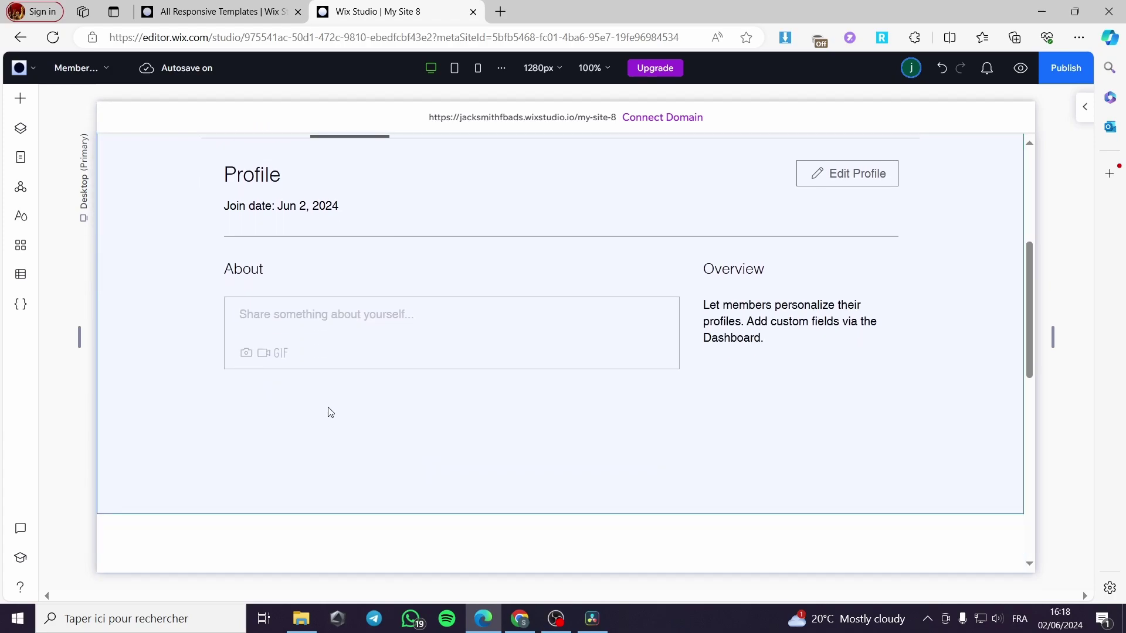
scroll(296, 253, up, 3)
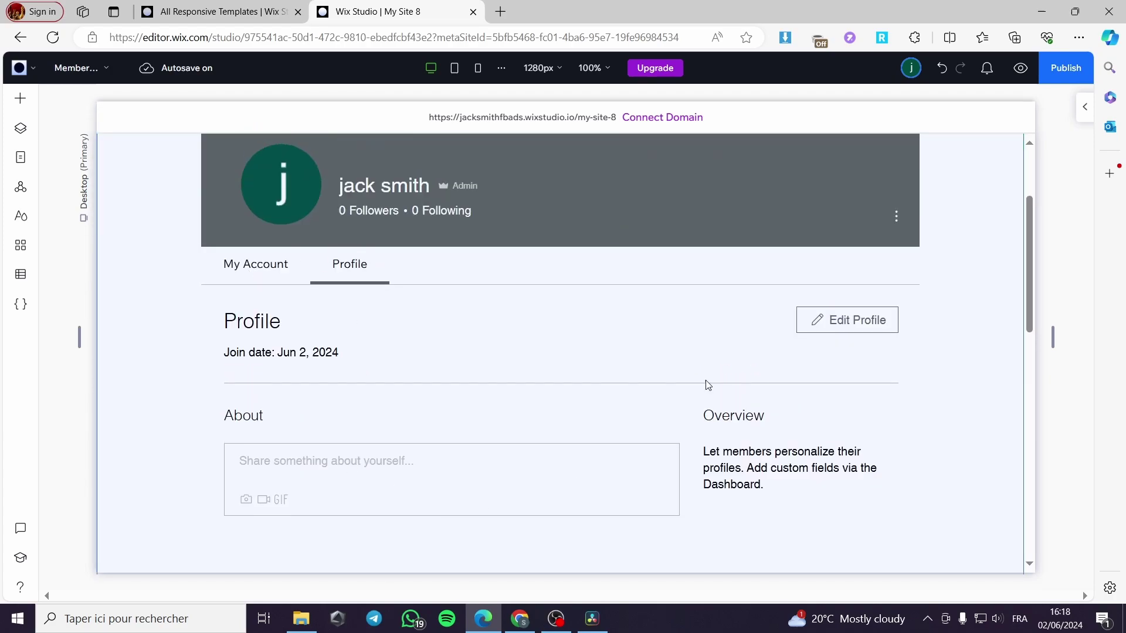
scroll(272, 365, down, 1)
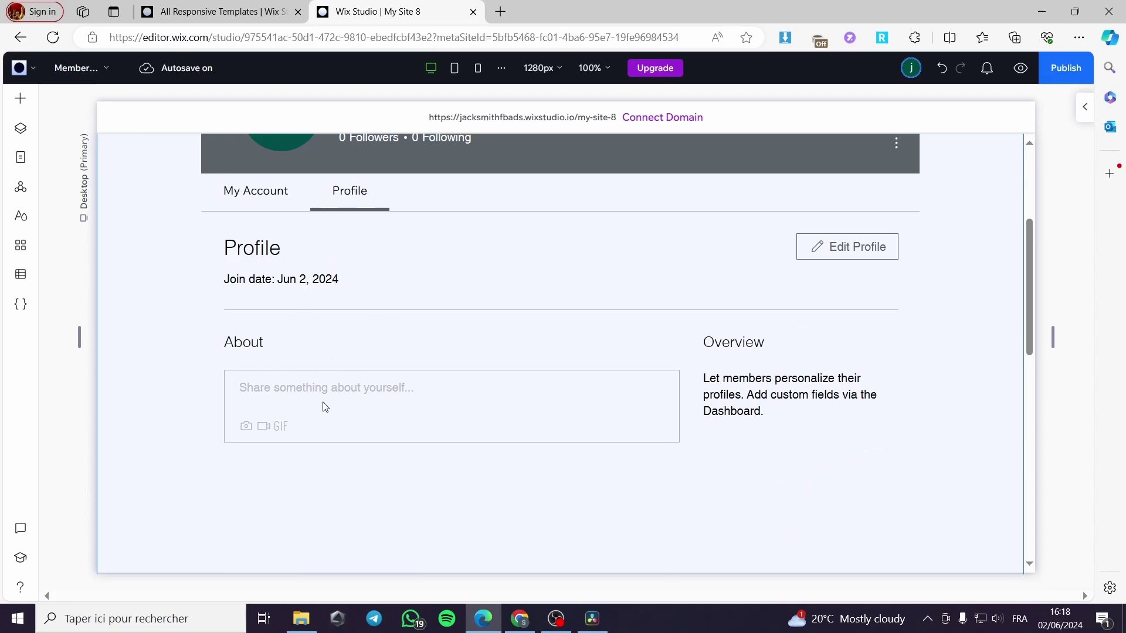
scroll(432, 401, up, 1)
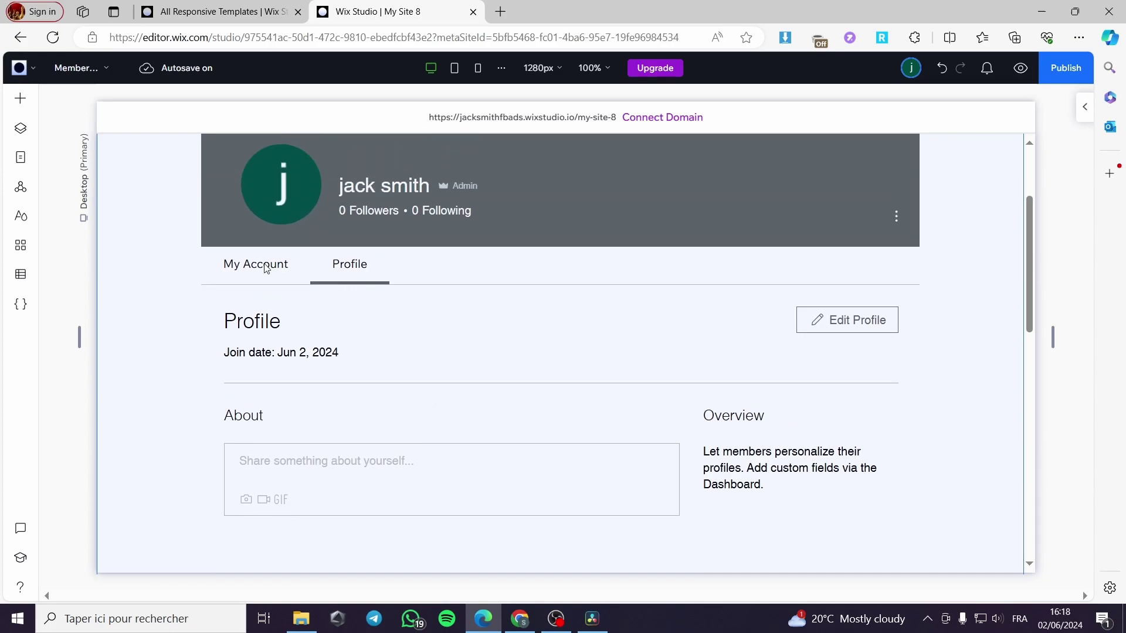
click(227, 266)
click(227, 267)
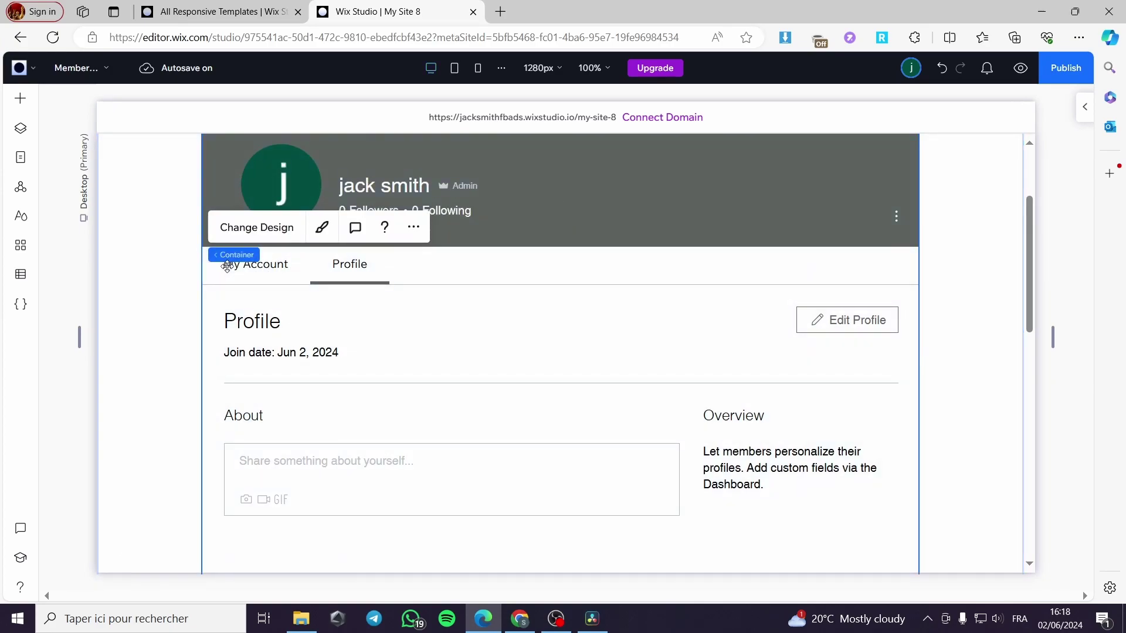
Confirm all member tabs are already added, then close the Add More Tabs window.
click(228, 267)
click(289, 227)
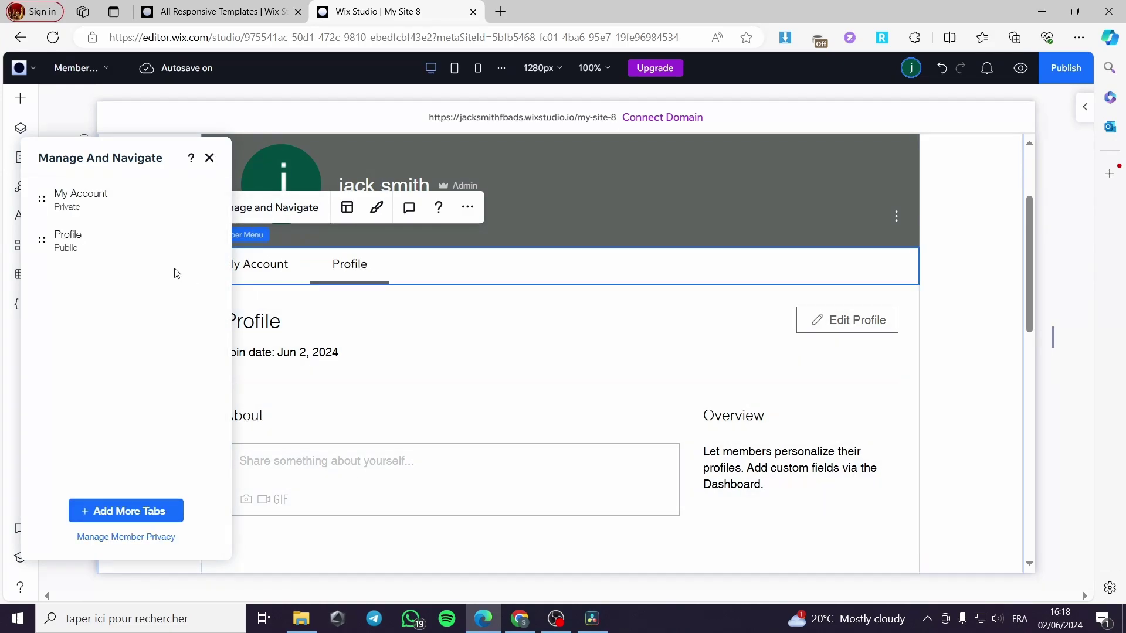
mouse_move(115, 204)
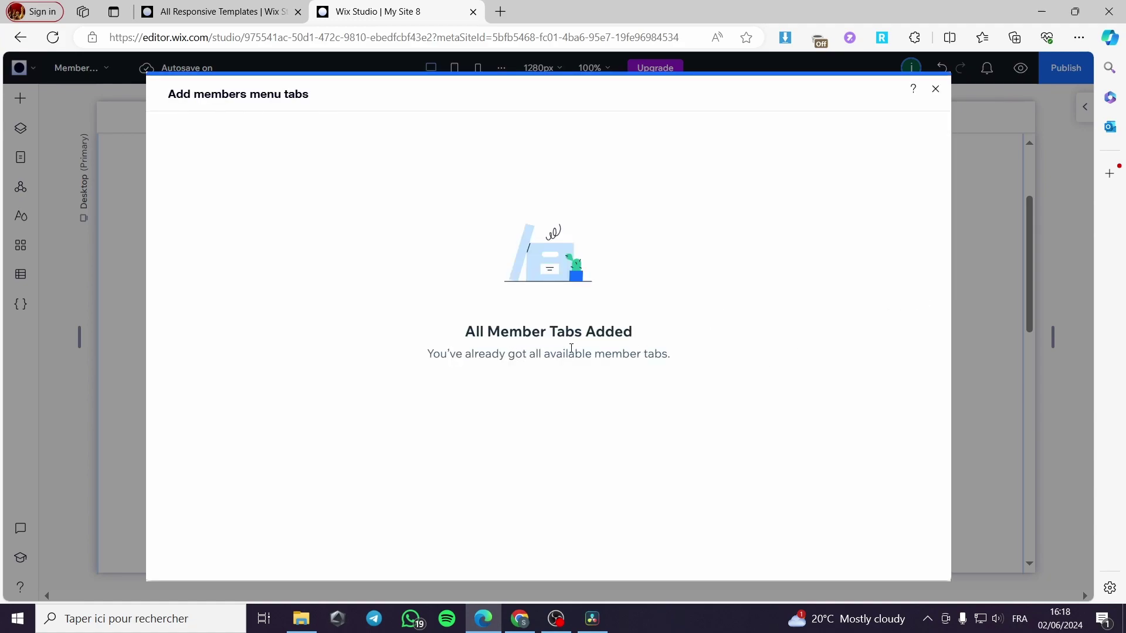
drag(633, 338, 464, 346)
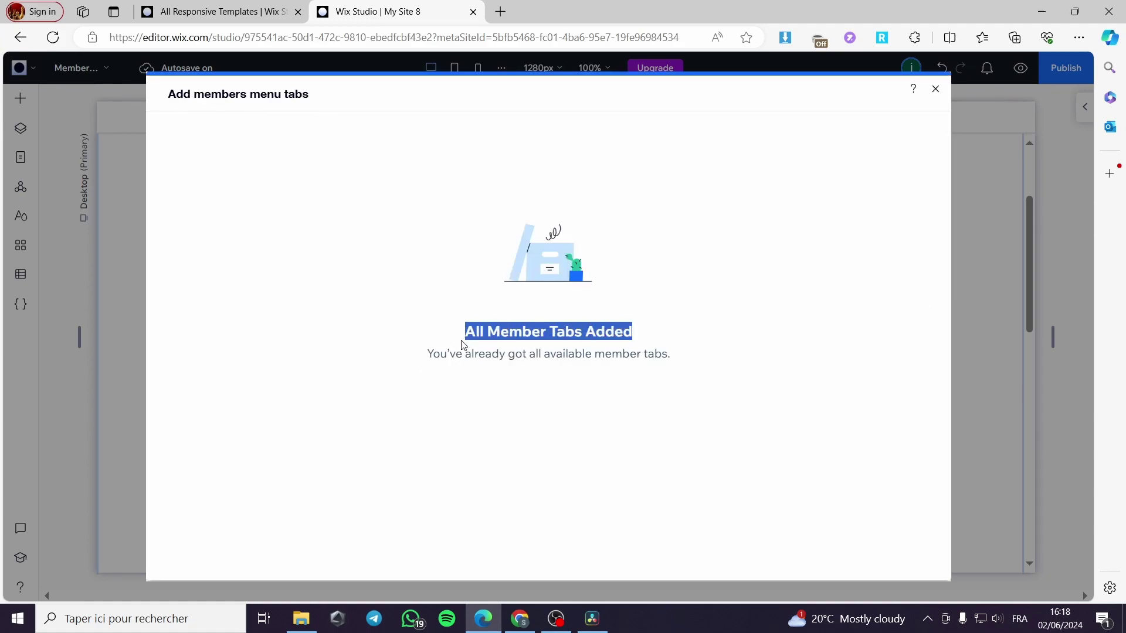
click(448, 354)
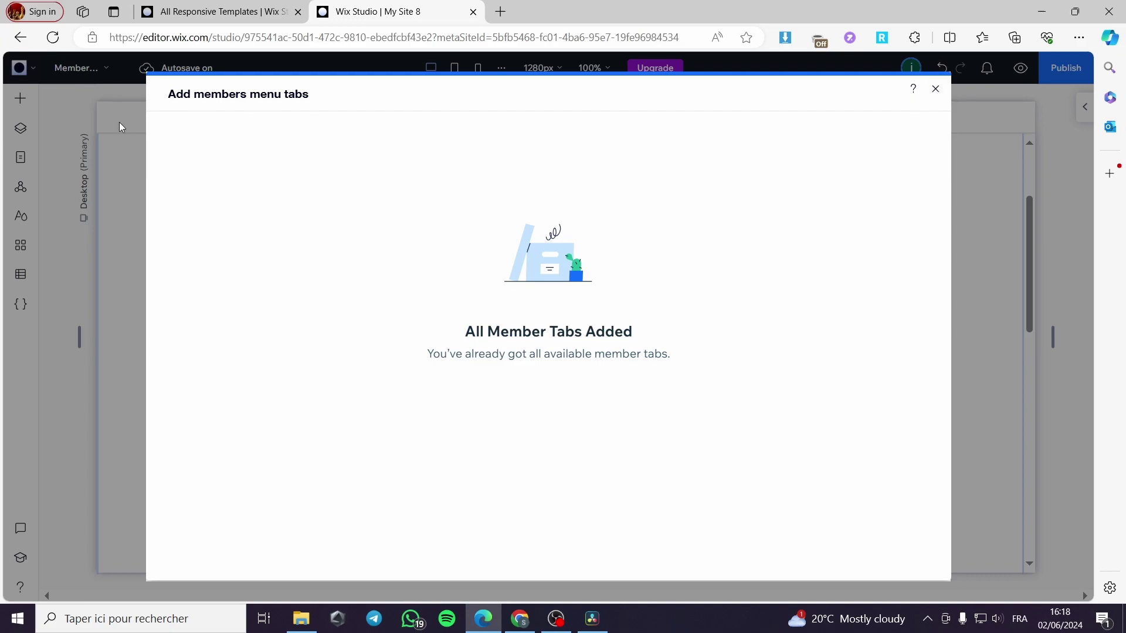
click(936, 91)
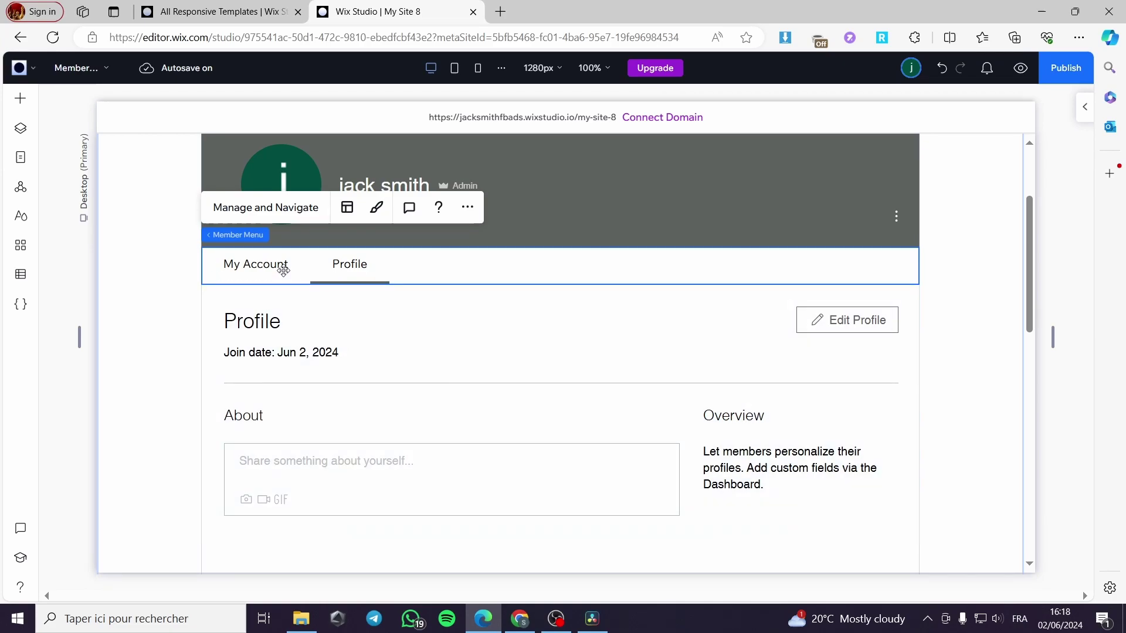
Move My Account below Profile in the tab order and check each tab's options menu.
click(267, 212)
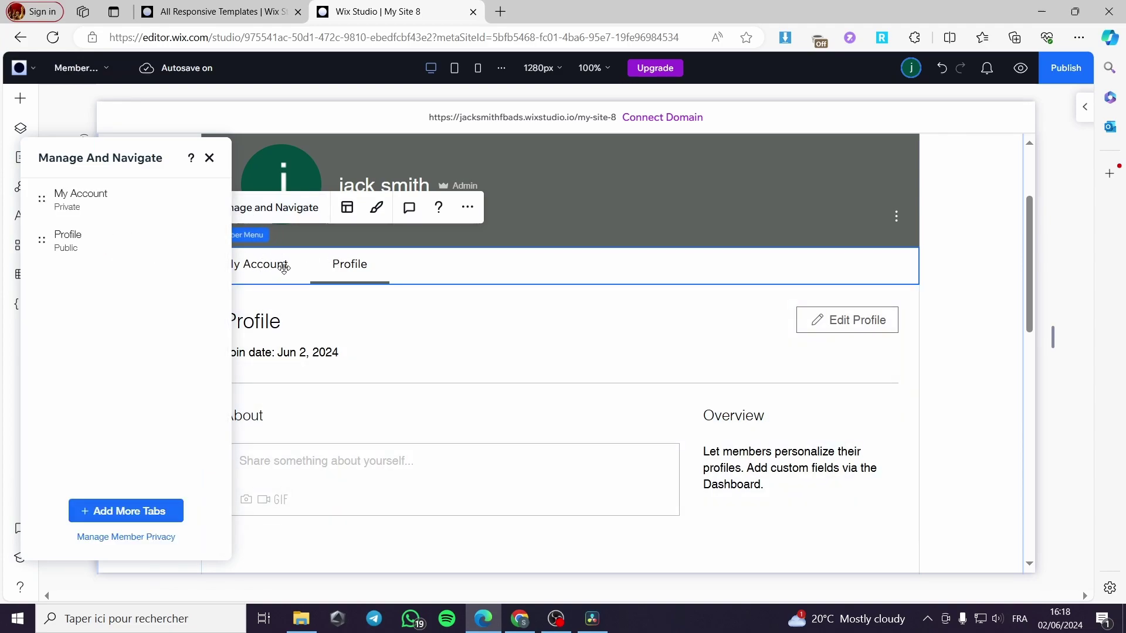
mouse_move(41, 200)
mouse_down()
mouse_move(39, 240)
mouse_move(41, 200)
mouse_up()
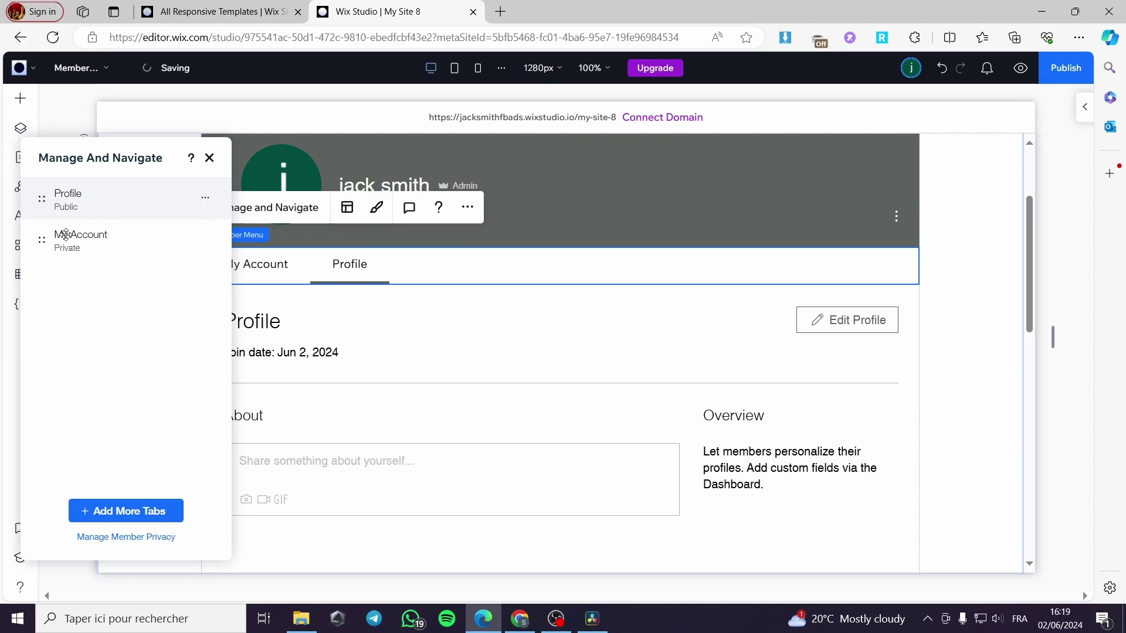
click(206, 240)
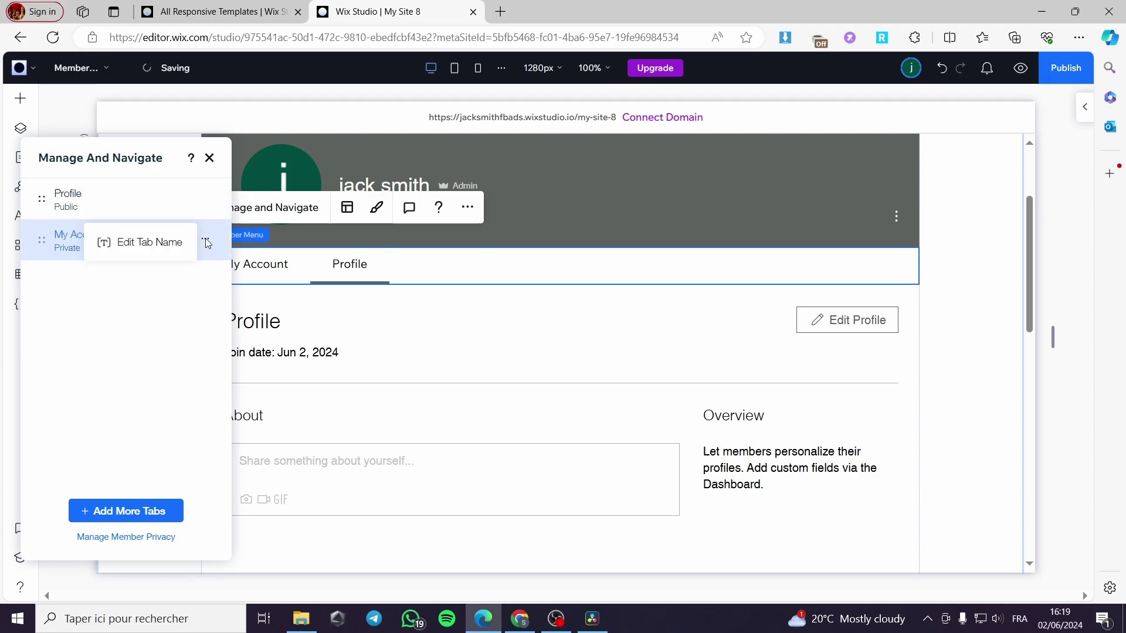
click(207, 202)
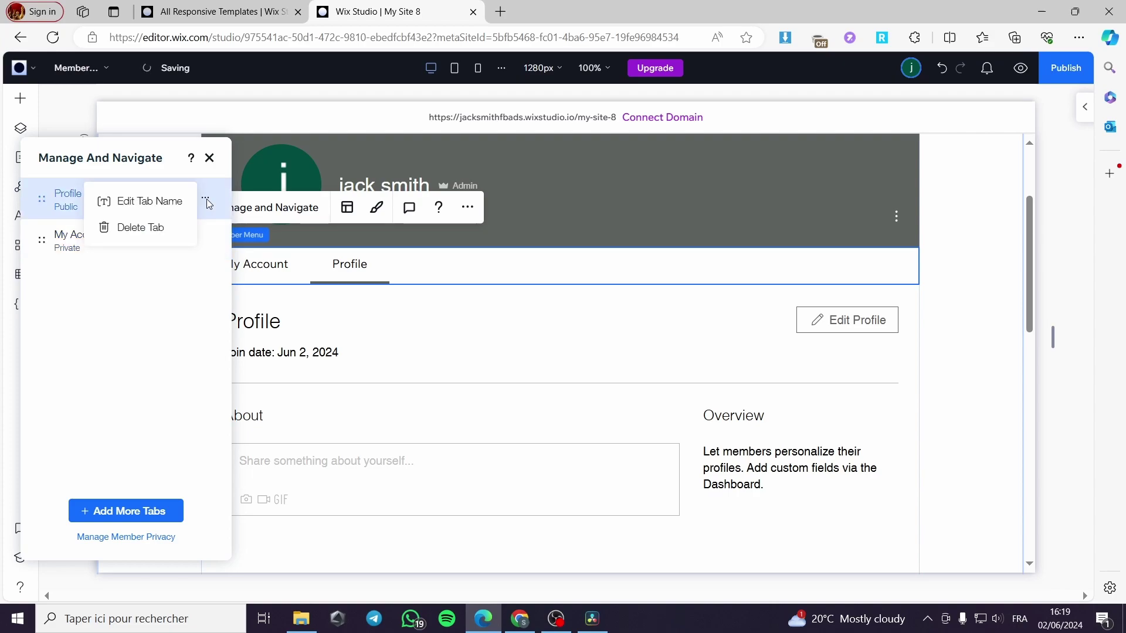
click(157, 230)
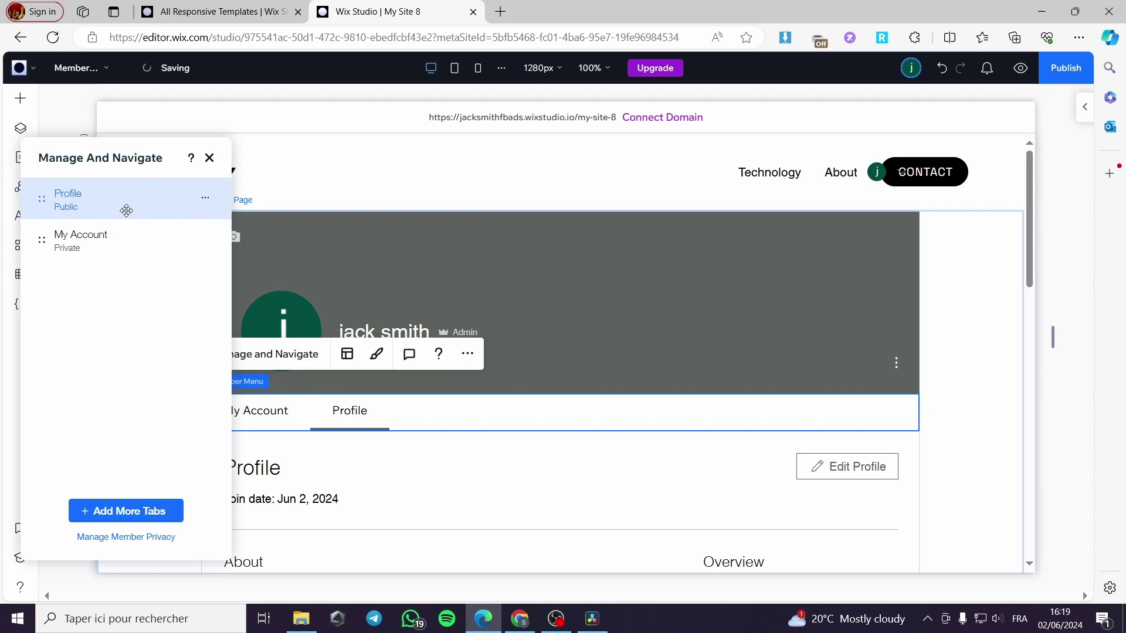
click(207, 241)
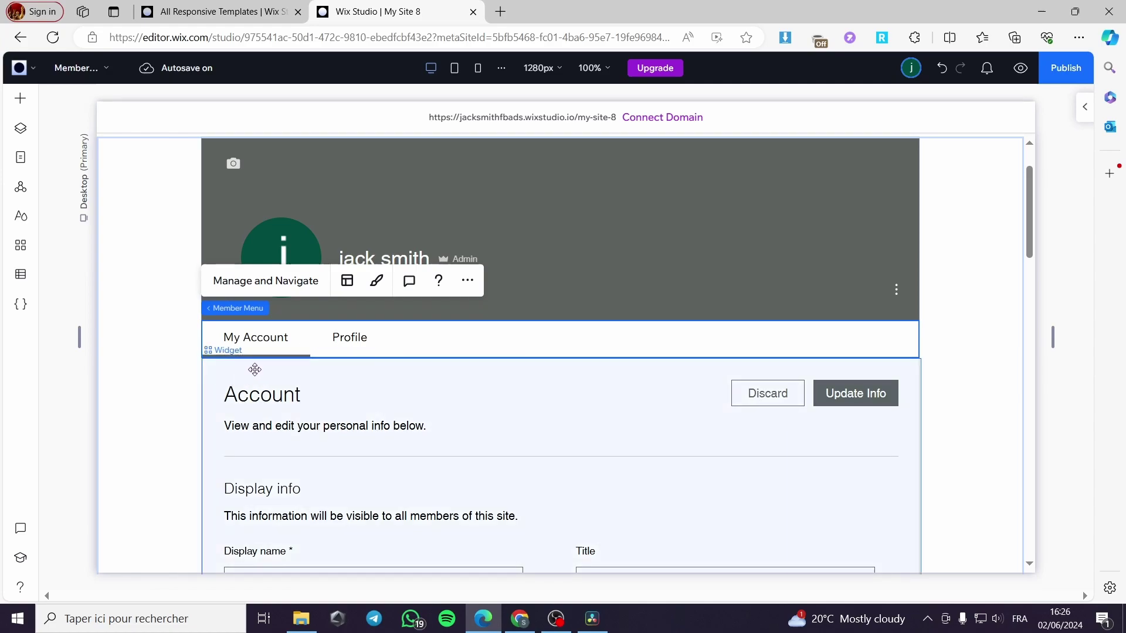
Open the My Account widget's Settings from its right-click toolbar.
right_click(288, 376)
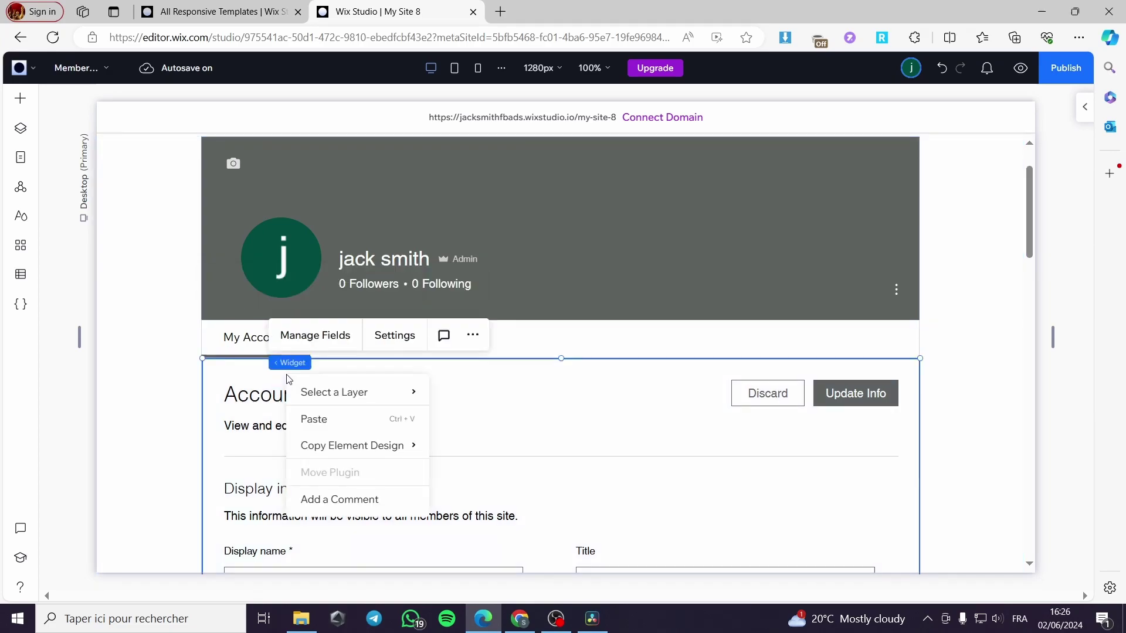
right_click(253, 377)
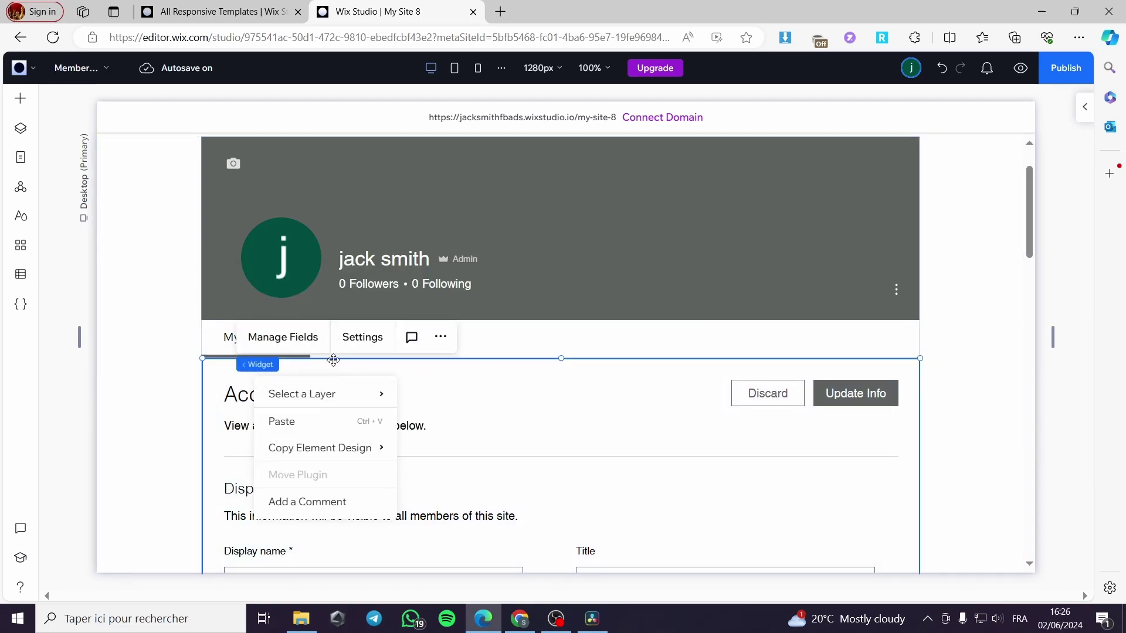
click(370, 344)
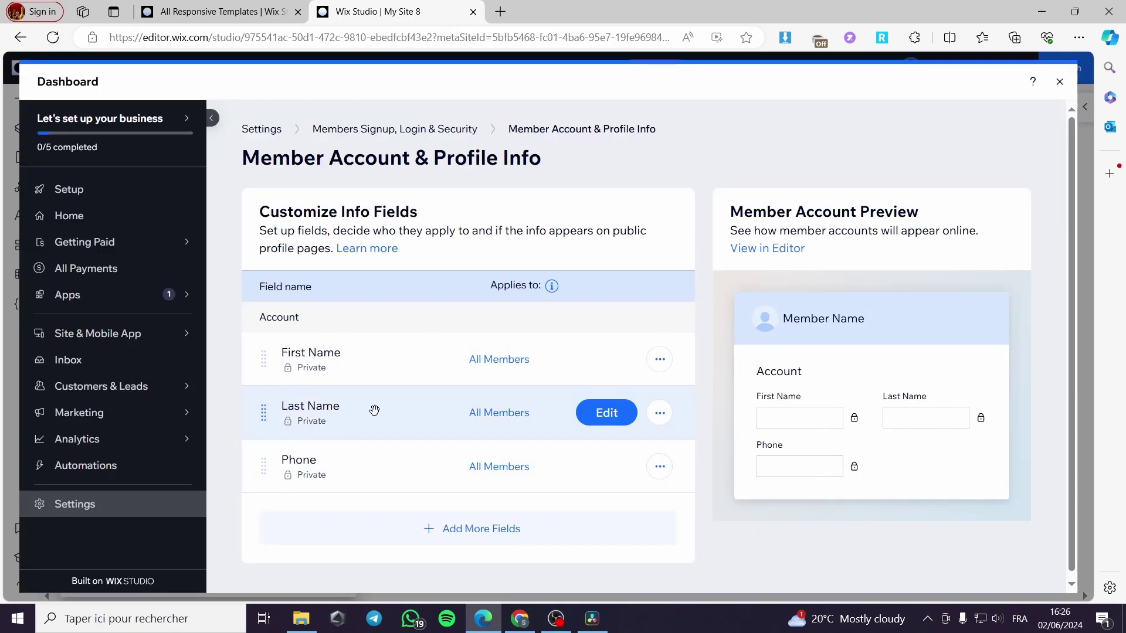
Look through the Add More Fields list and close it without adding any field.
scroll(371, 469, down, 1)
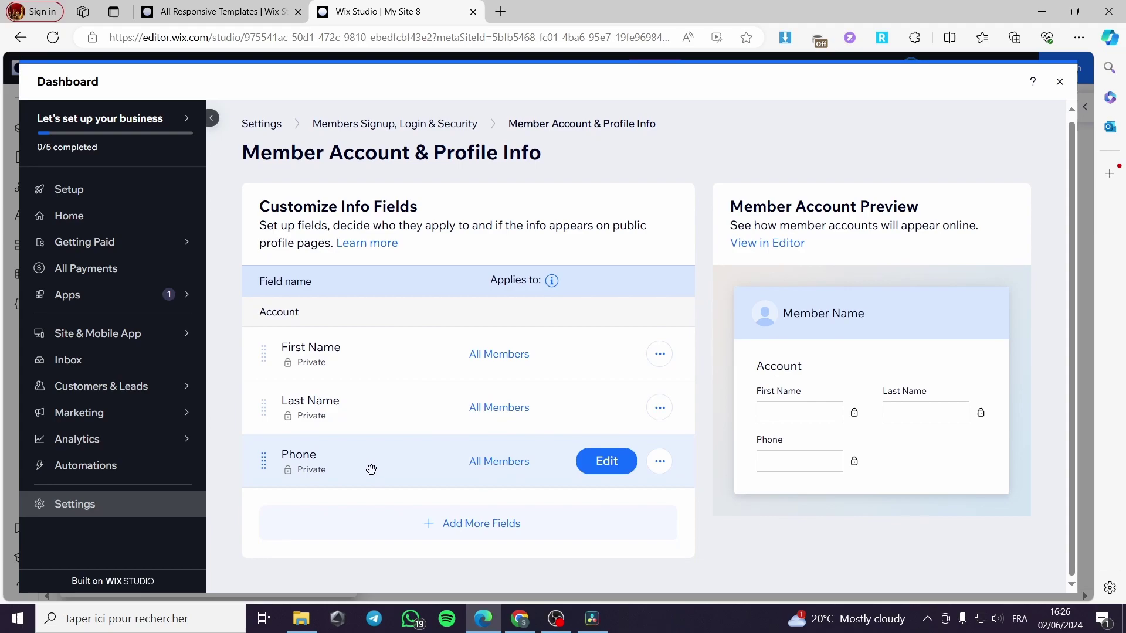
click(466, 534)
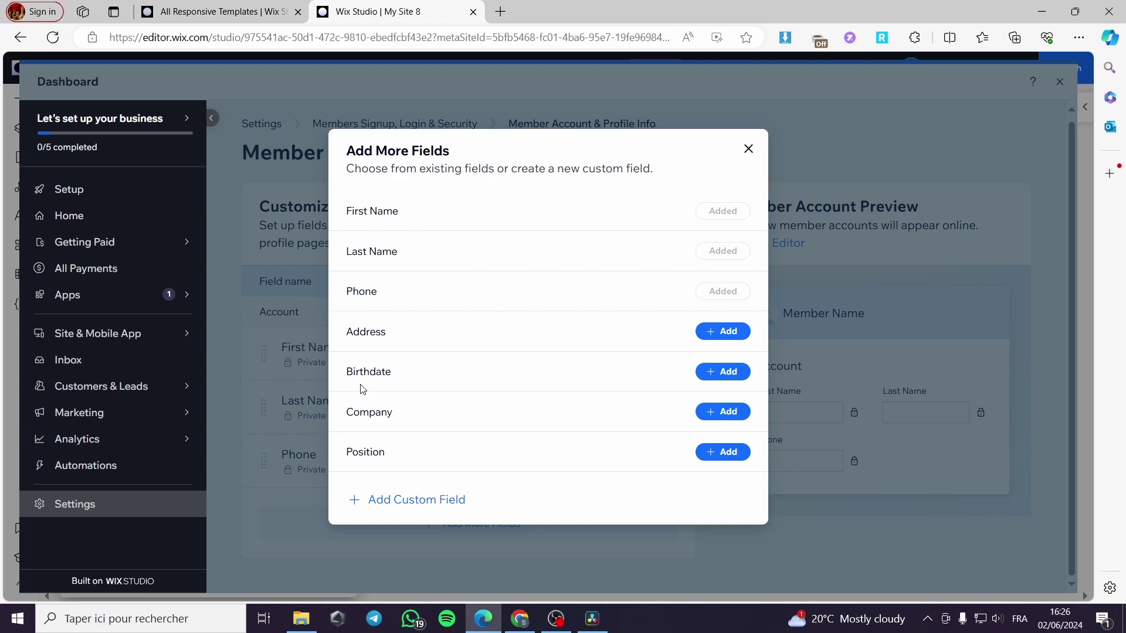
click(749, 150)
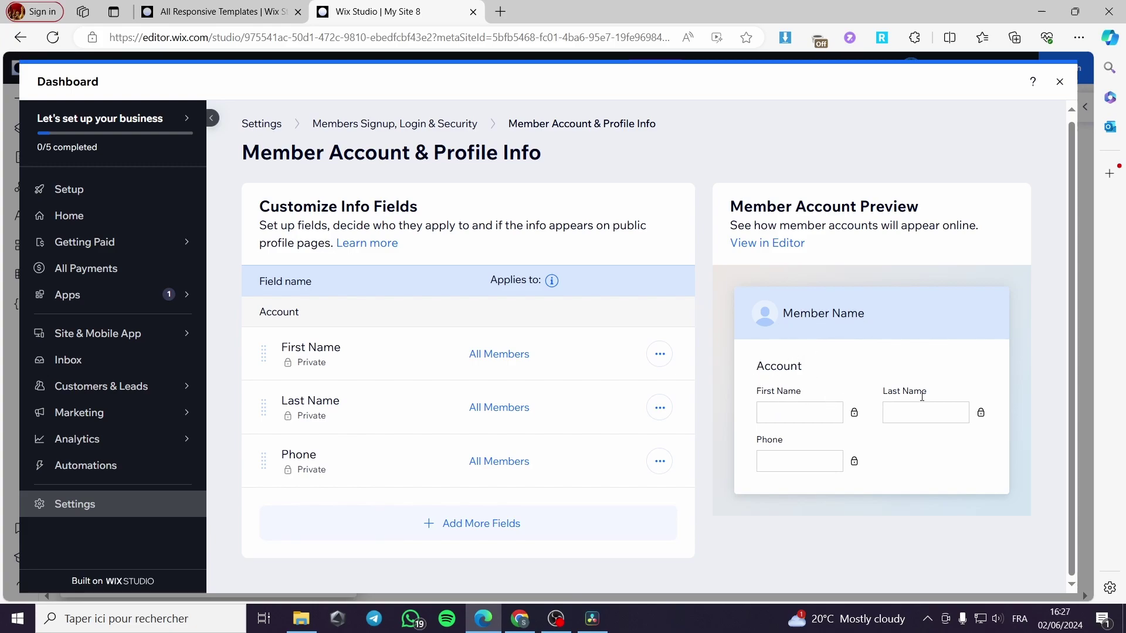
Hide the Phone field from member accounts and close the dashboard.
mouse_move(680, 461)
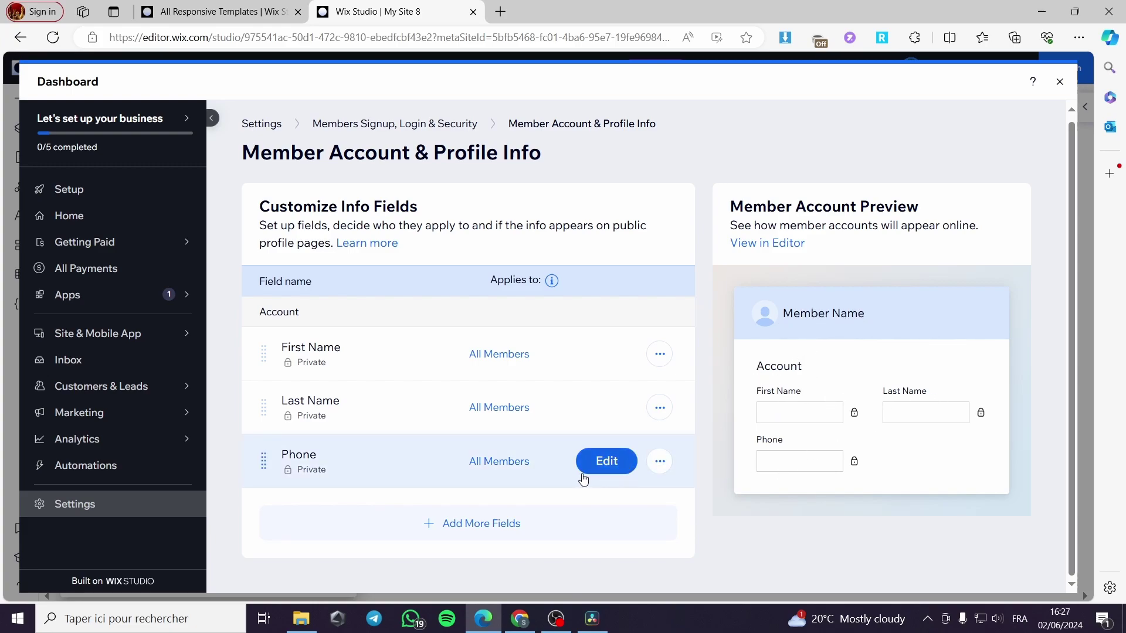
click(657, 464)
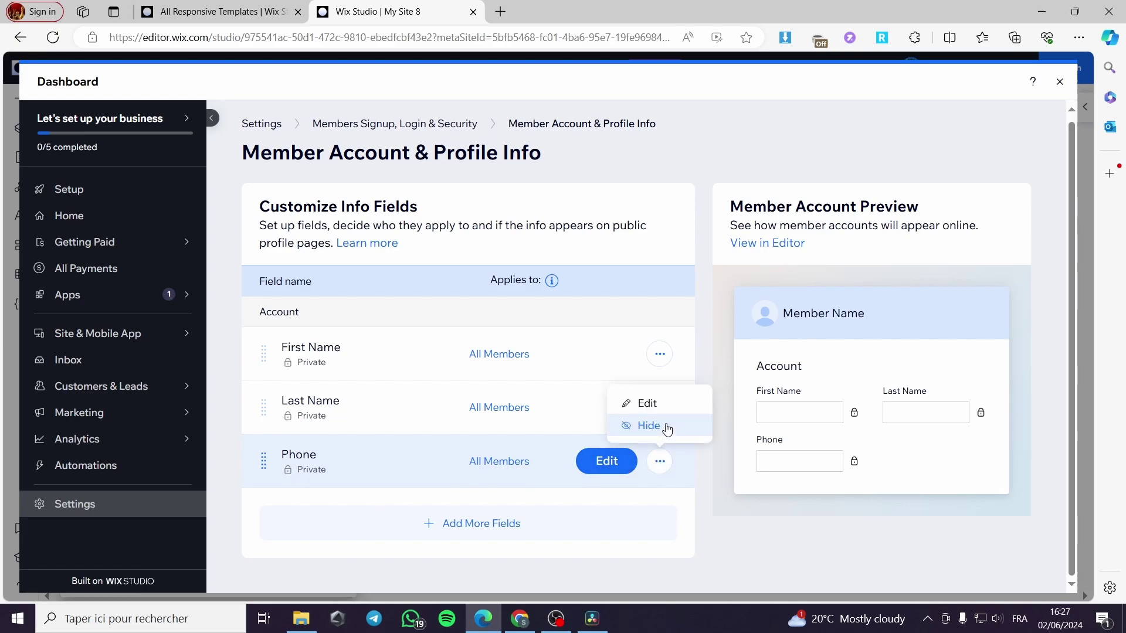
click(659, 426)
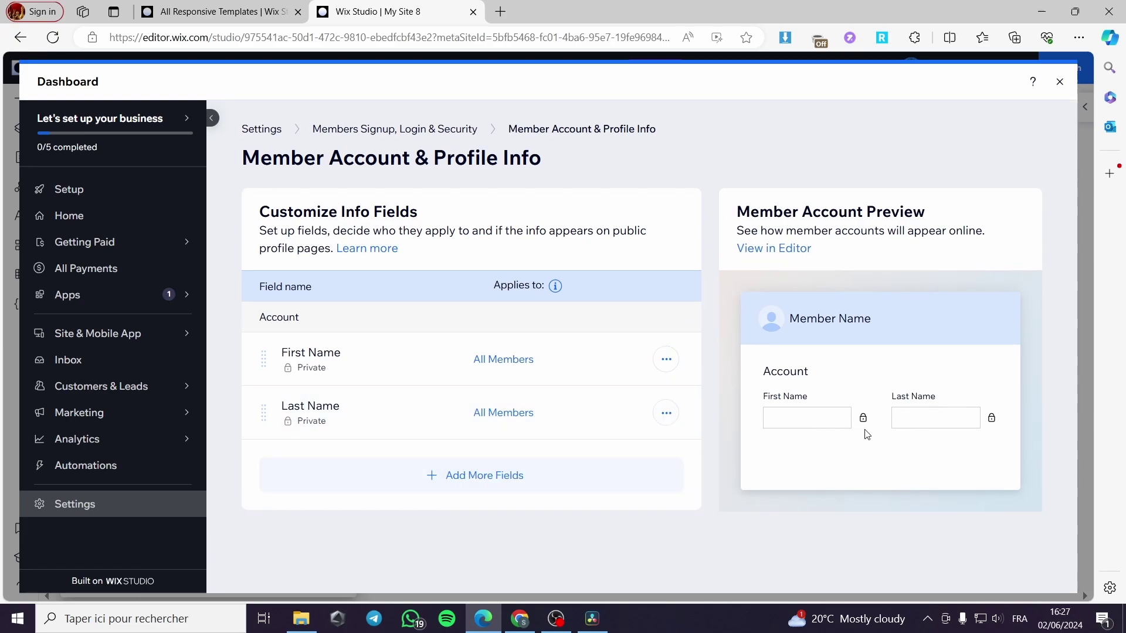
click(1062, 81)
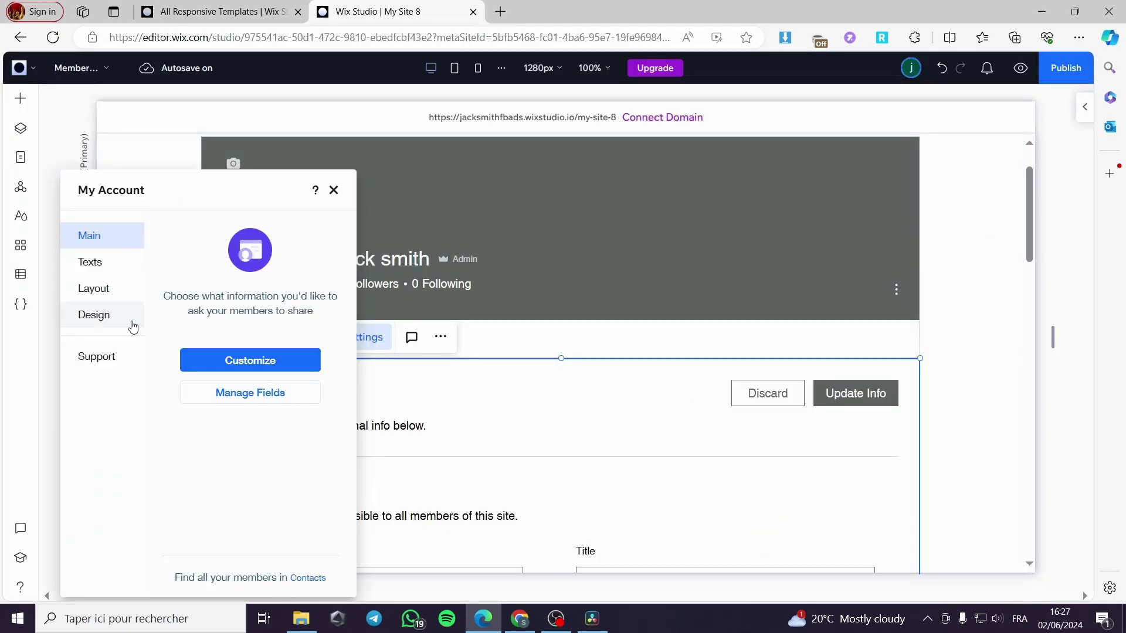
Review the My Account widget's editable Texts labels.
click(91, 270)
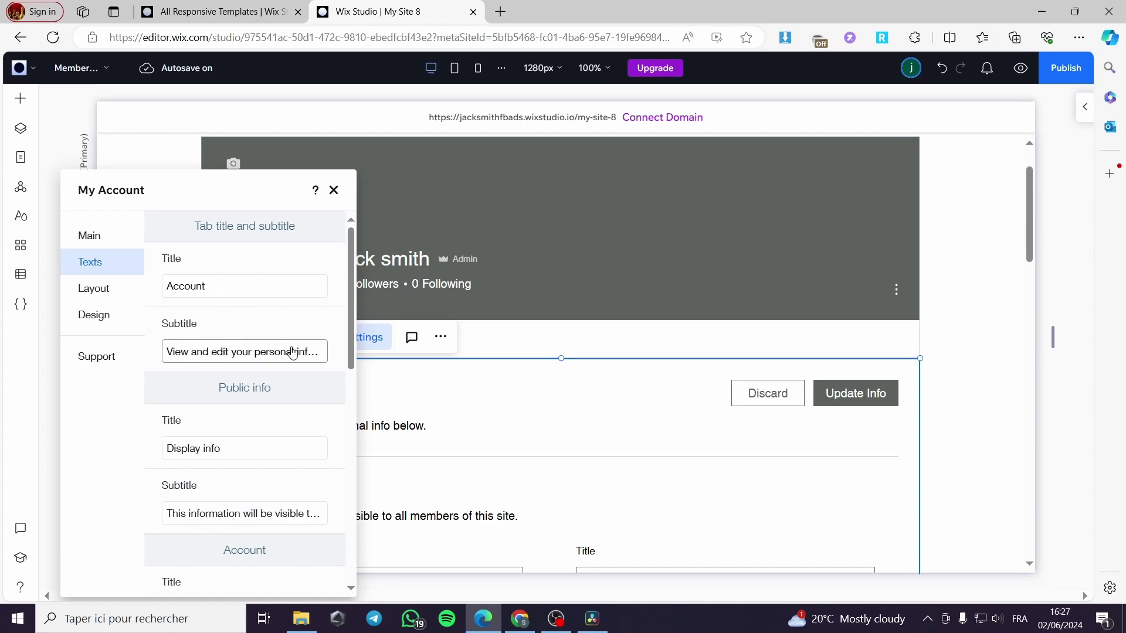
drag(347, 283, 346, 342)
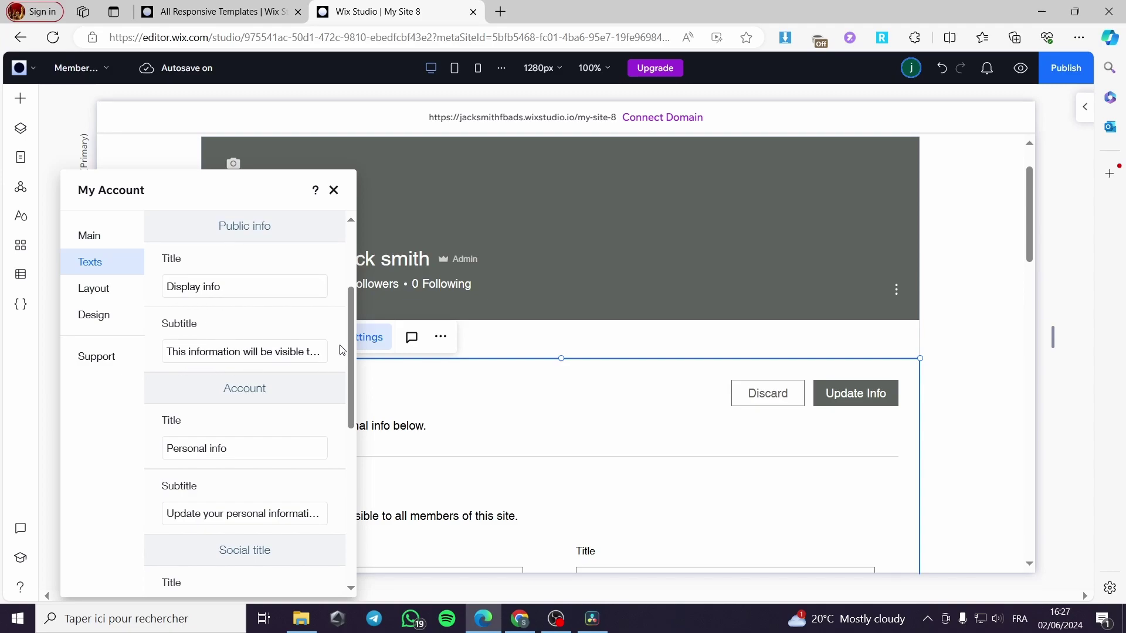
drag(349, 337, 345, 442)
scroll(345, 442, down, 2)
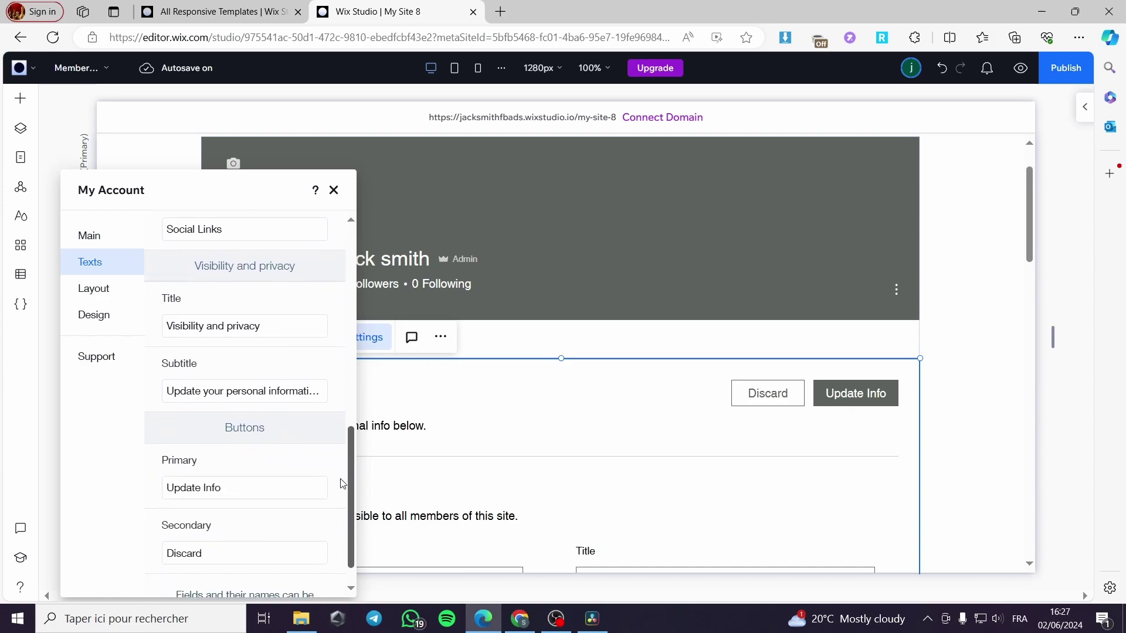
Check the Layout and Design text options, then open Backgrounds and borders.
click(109, 298)
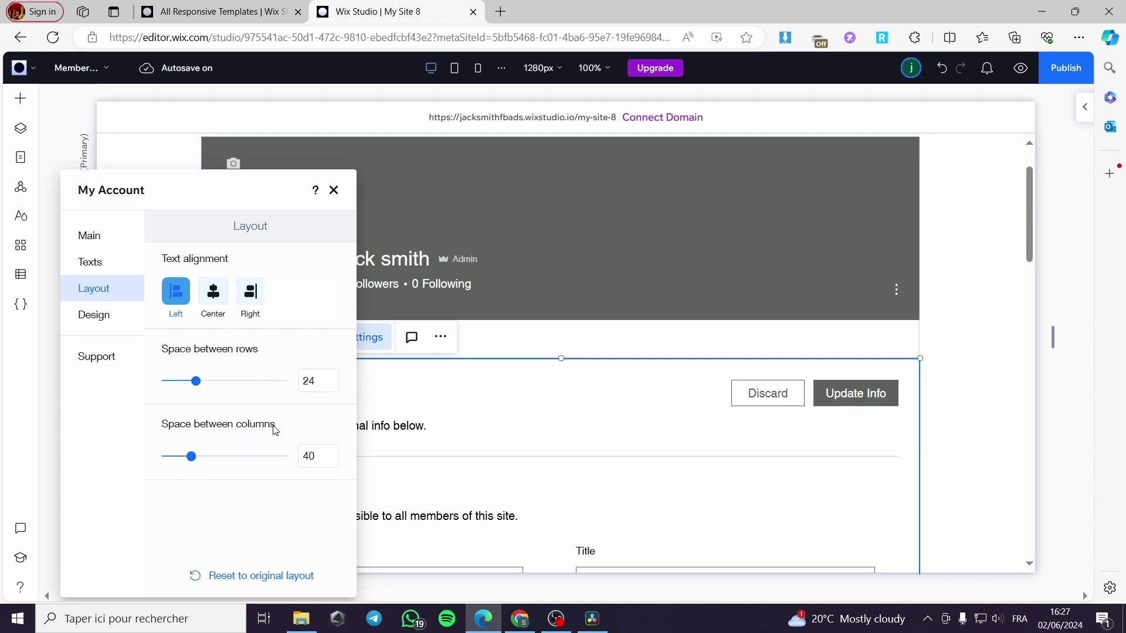
click(121, 317)
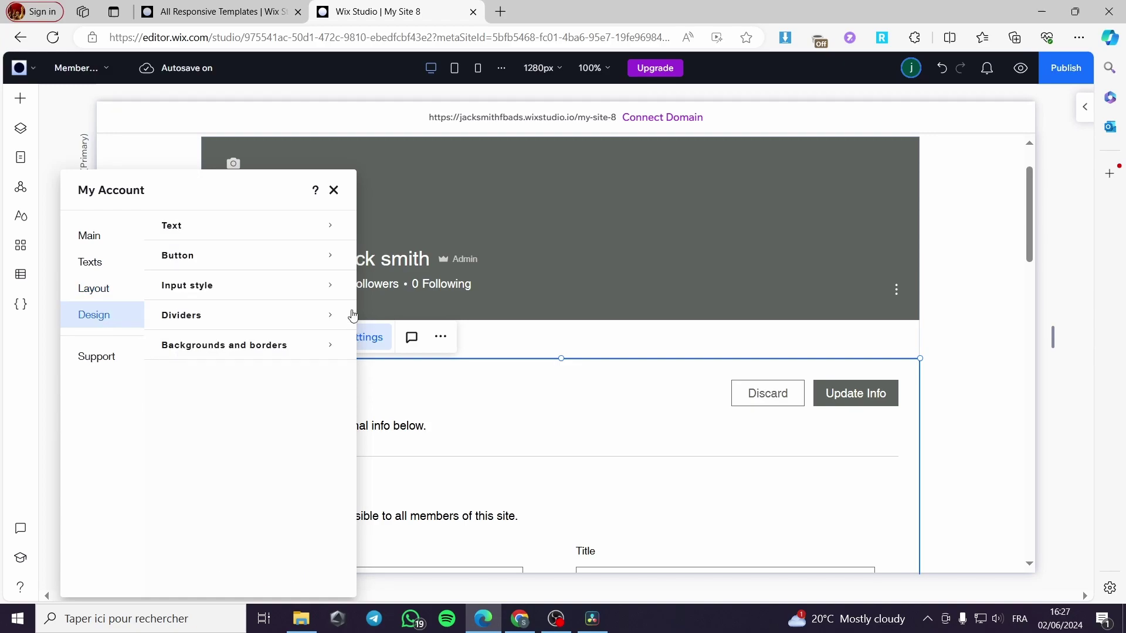
click(329, 229)
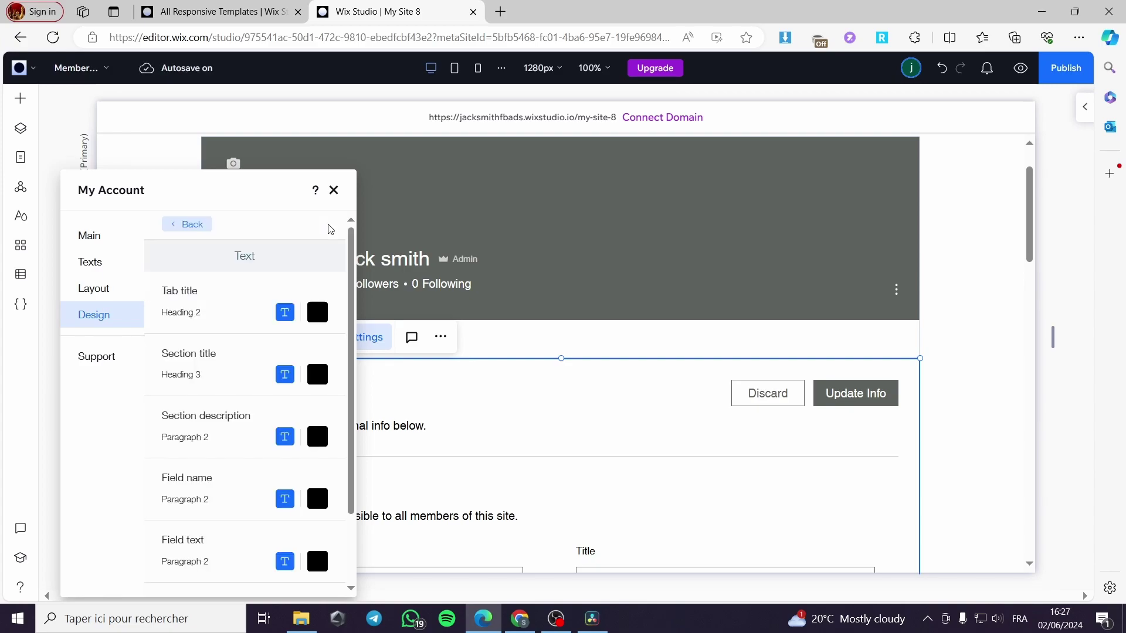
click(210, 227)
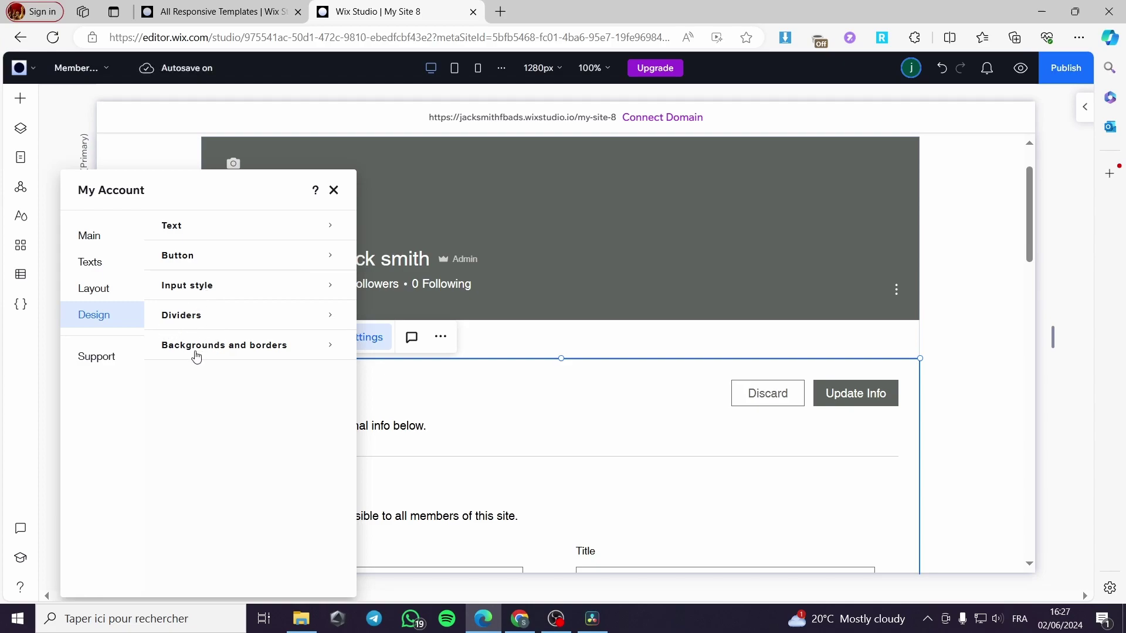
click(253, 349)
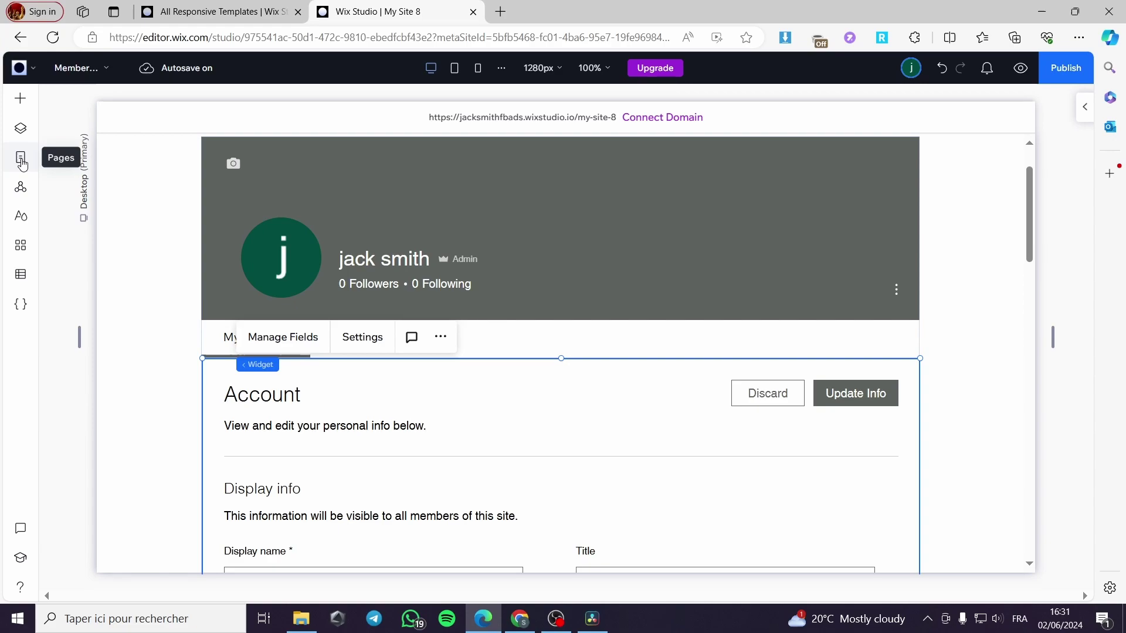
Show the Site Pages list with Signup and Login and the Member Page.
click(22, 159)
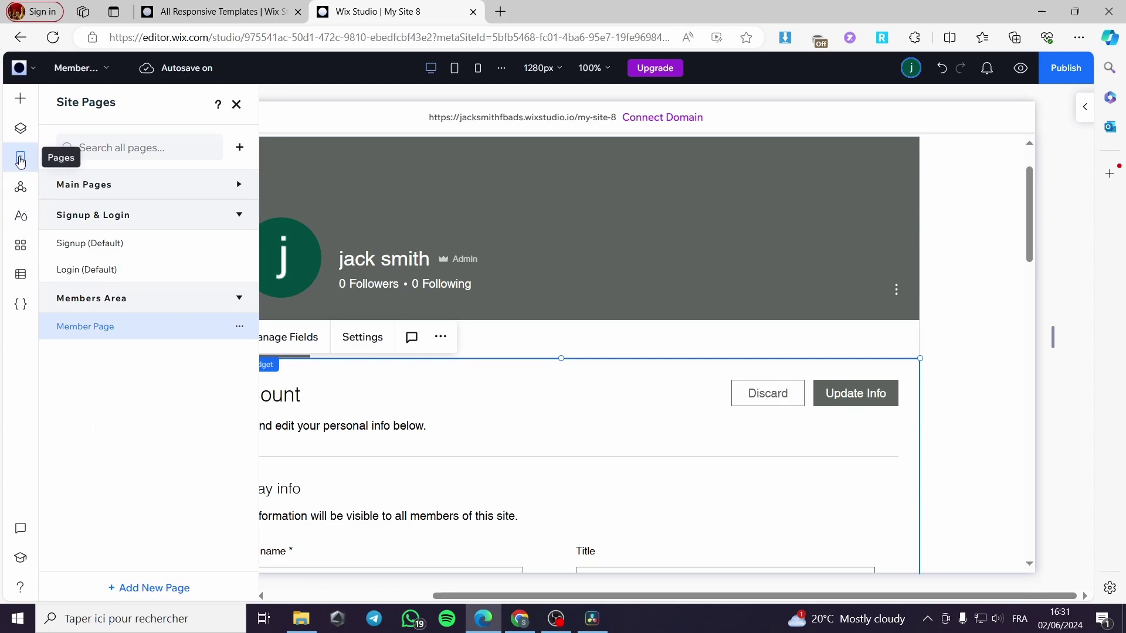
Add a new Custom Member Page to the Members Area.
click(141, 588)
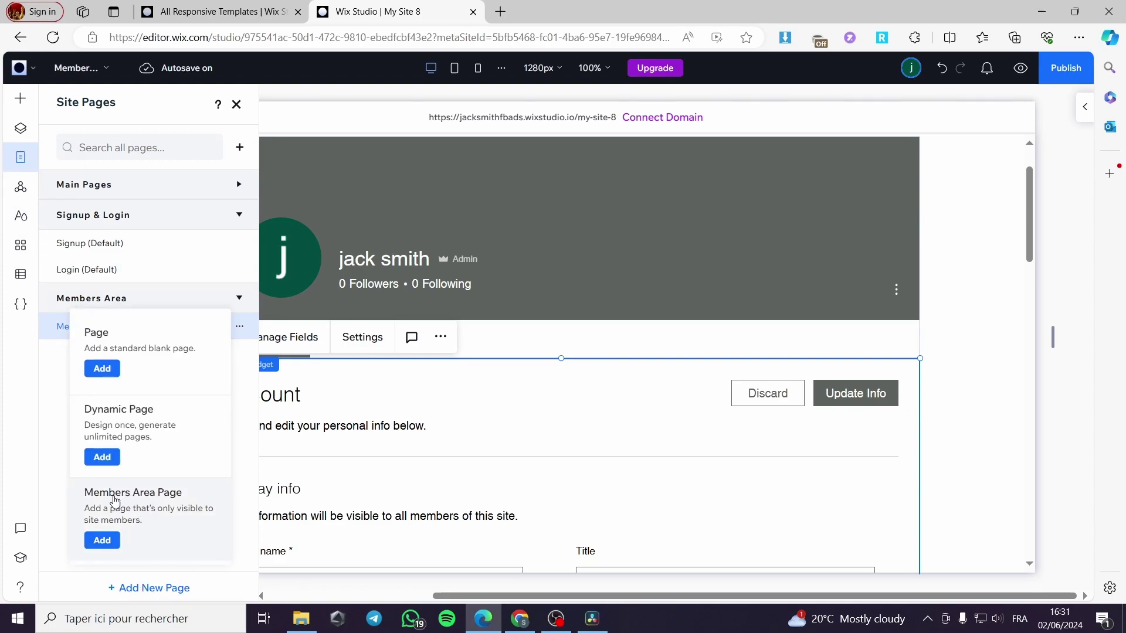
click(104, 541)
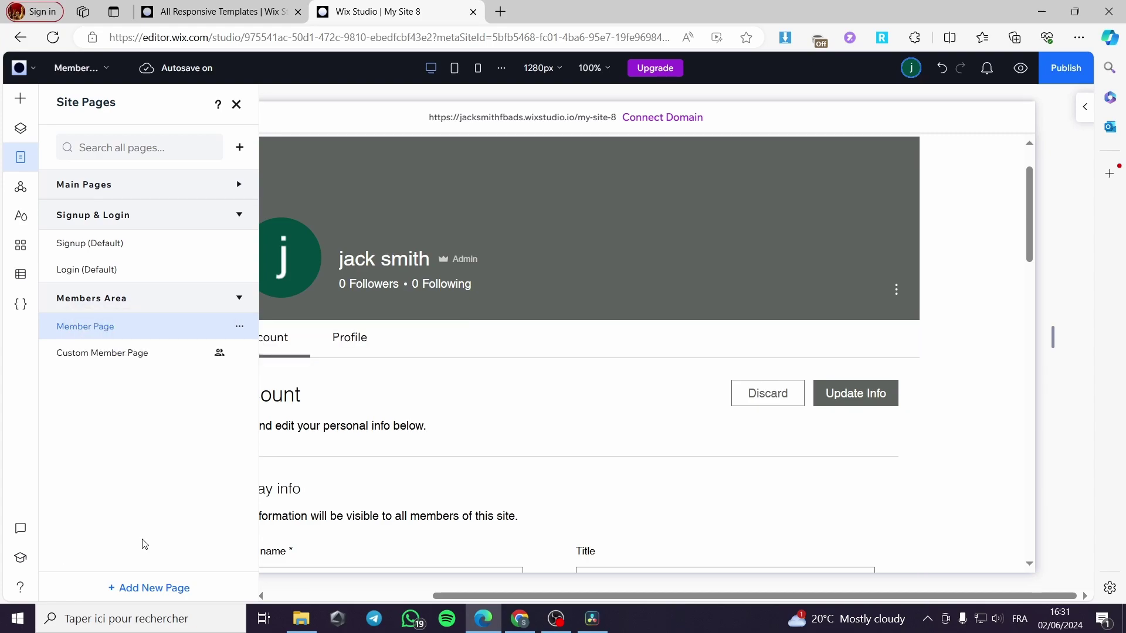
click(97, 359)
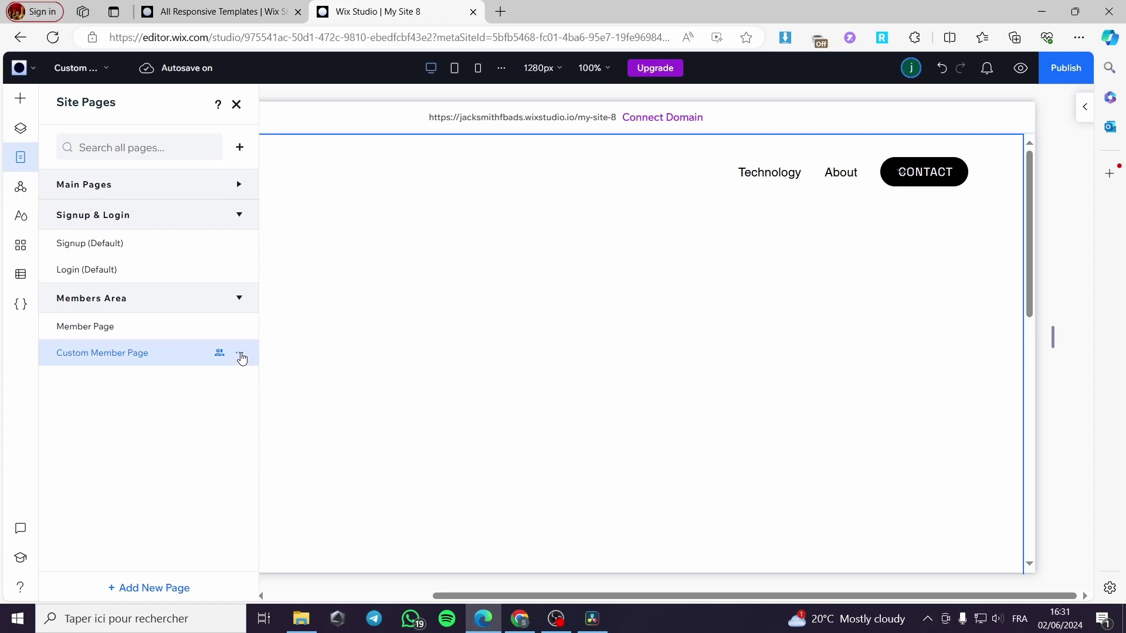
Rename the page to 'exclusive Member Page' and bring up its viewing permissions.
click(243, 362)
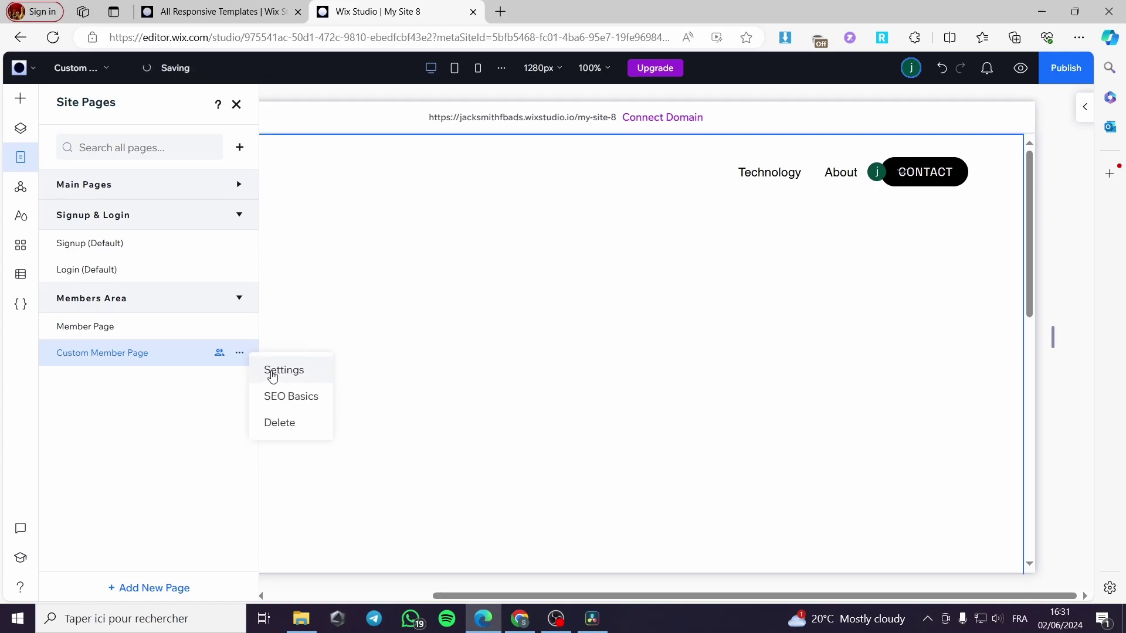
click(269, 370)
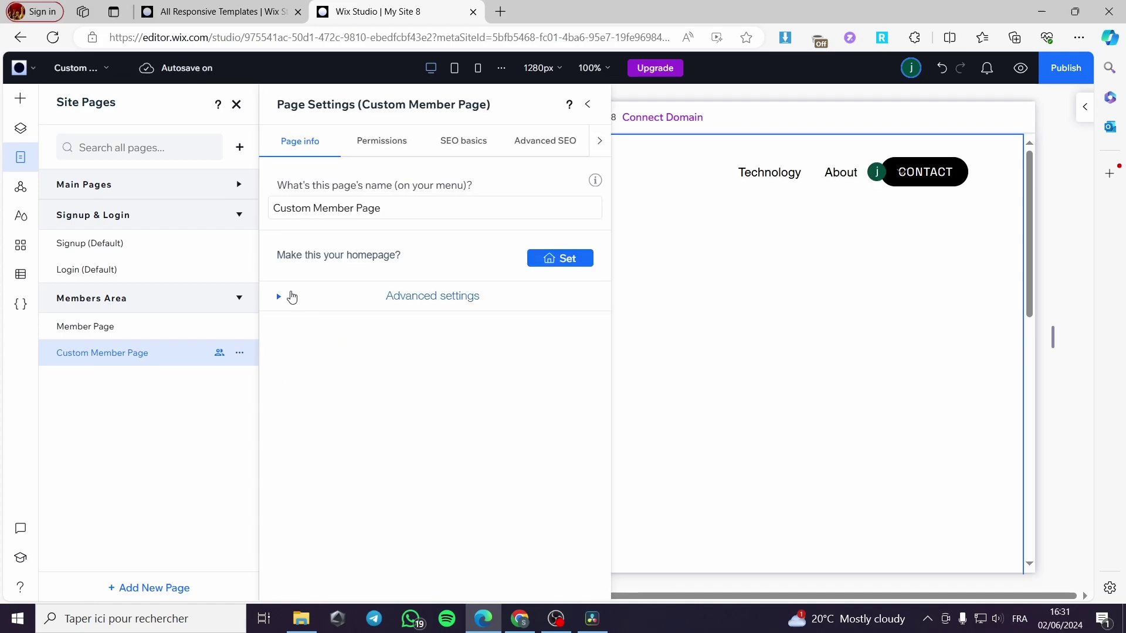
click(293, 297)
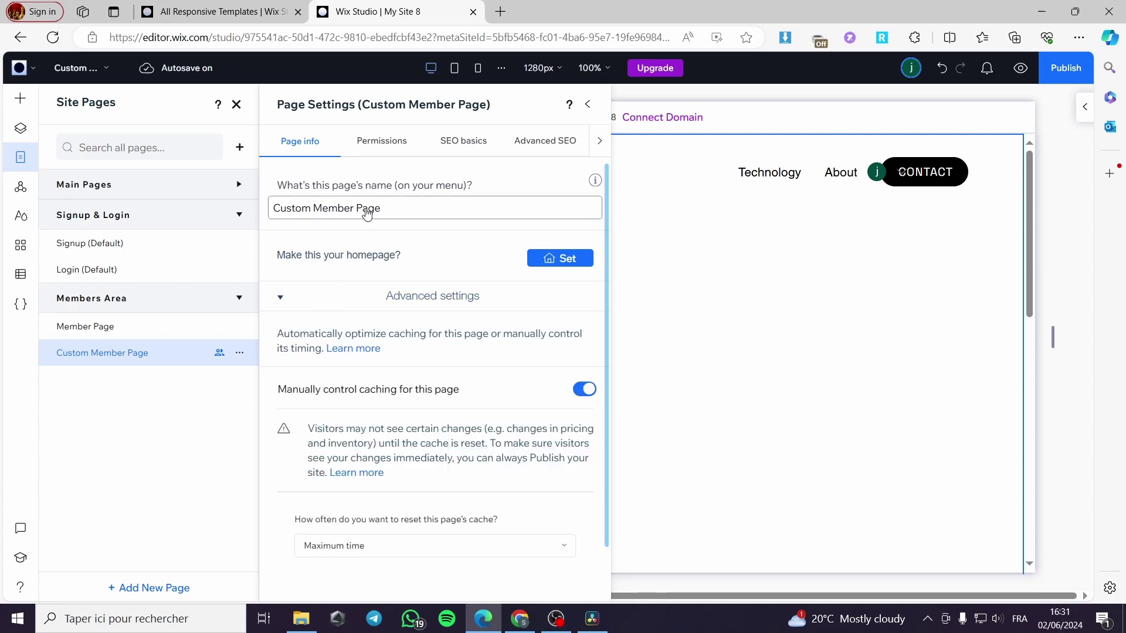
click(314, 209)
click(314, 209)
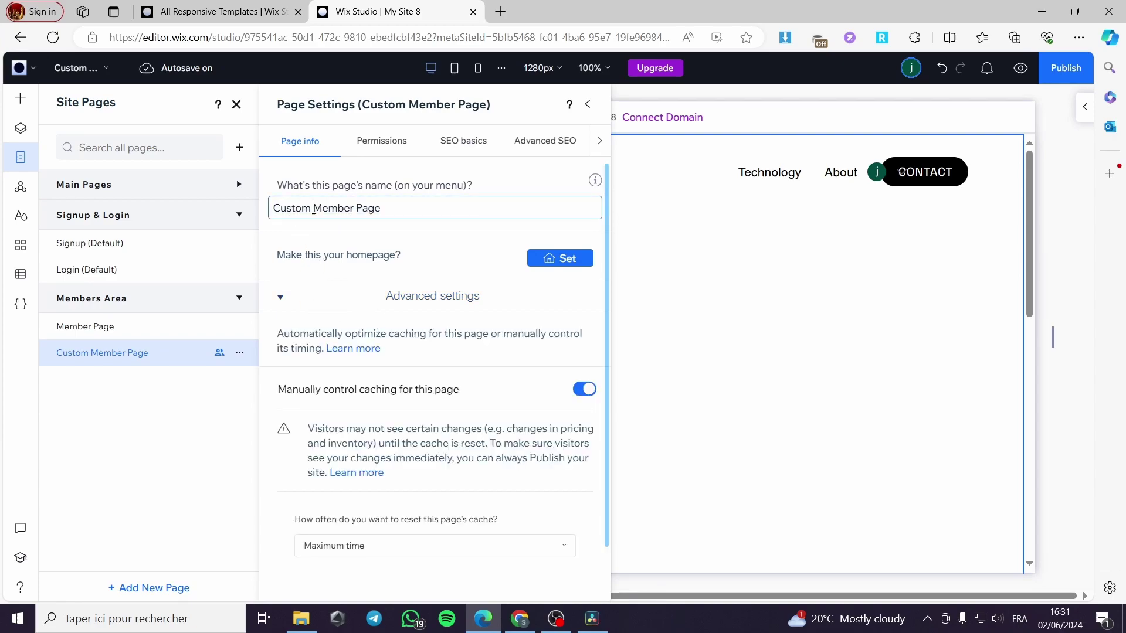
drag(306, 210, 276, 215)
text(exclusi)
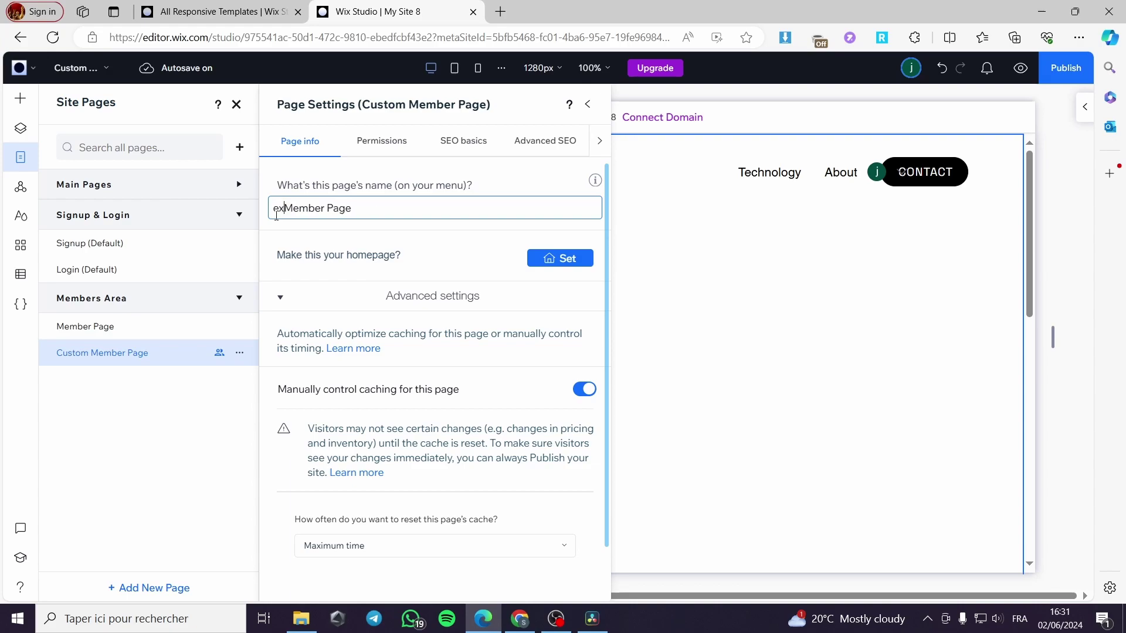
text(ve)
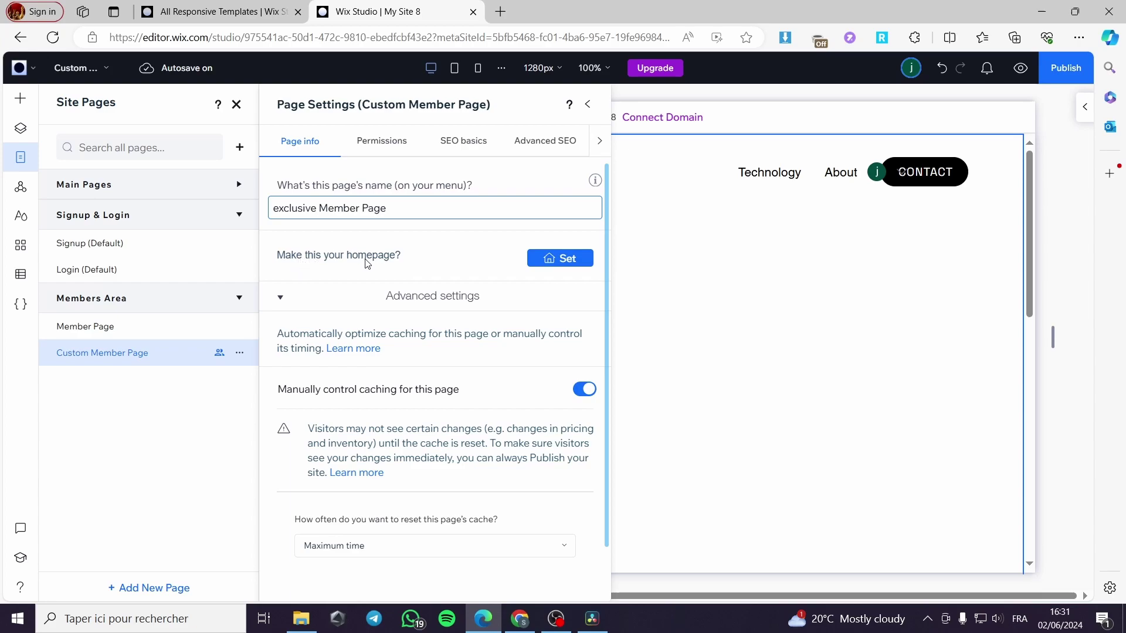
scroll(453, 410, down, 1)
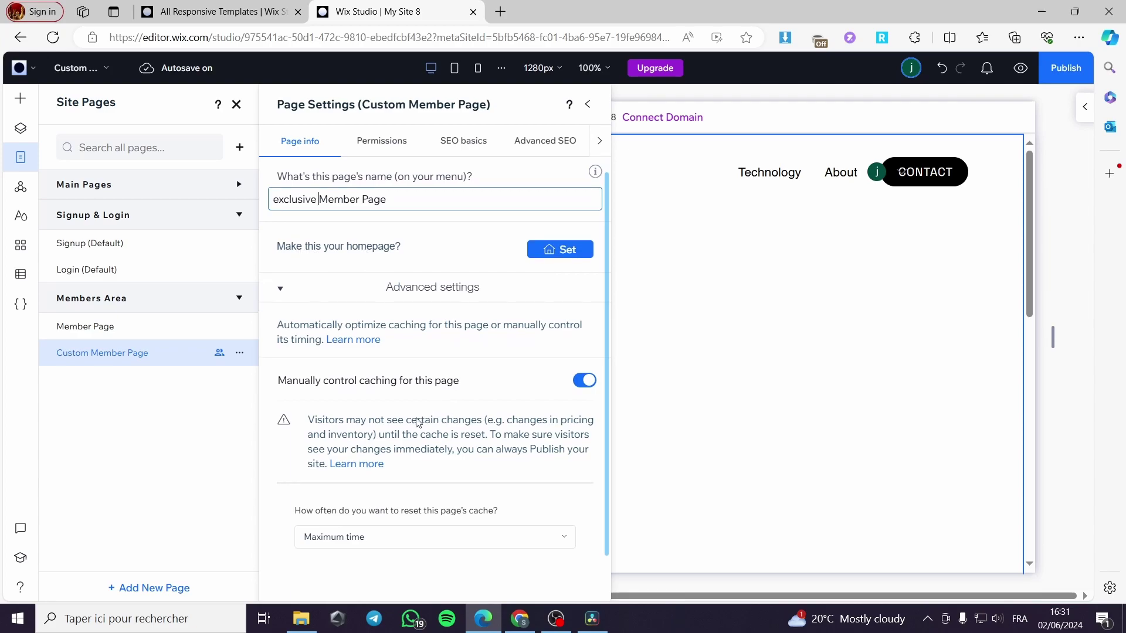
scroll(392, 415, up, 1)
click(386, 147)
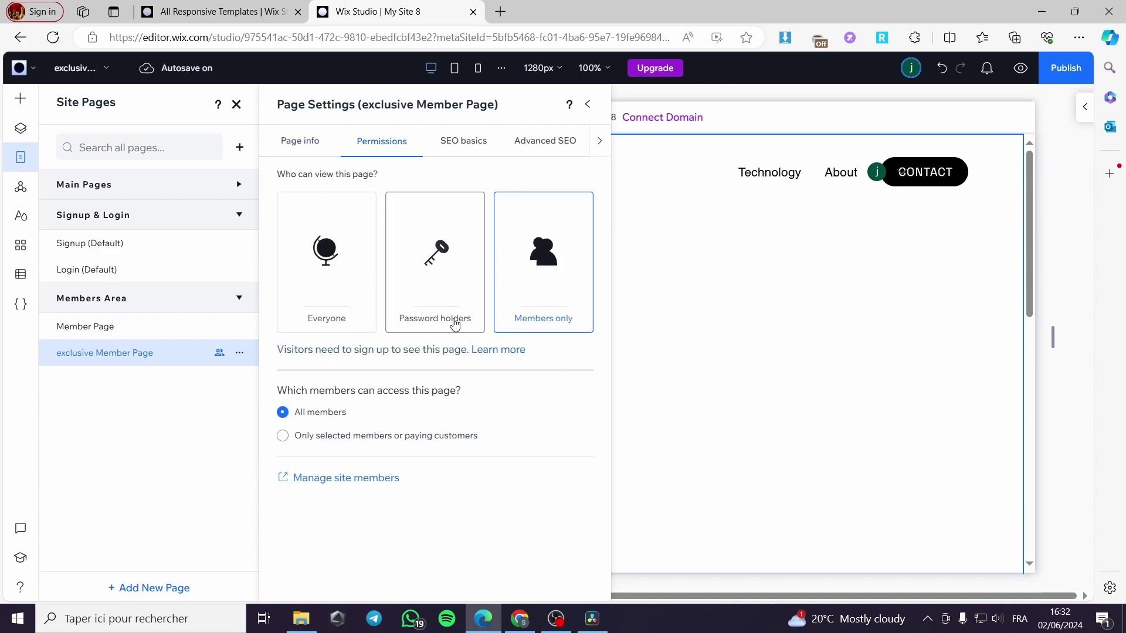
Restrict exclusive Member Page to 'Only selected members or paying customers' and edit its member roles.
click(315, 440)
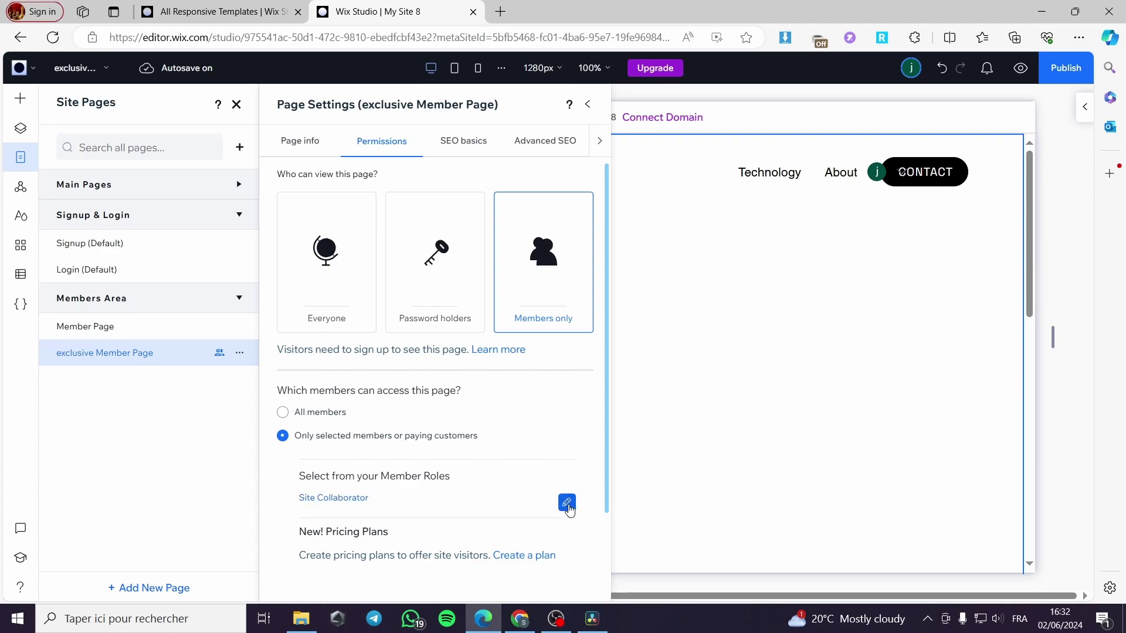
click(567, 504)
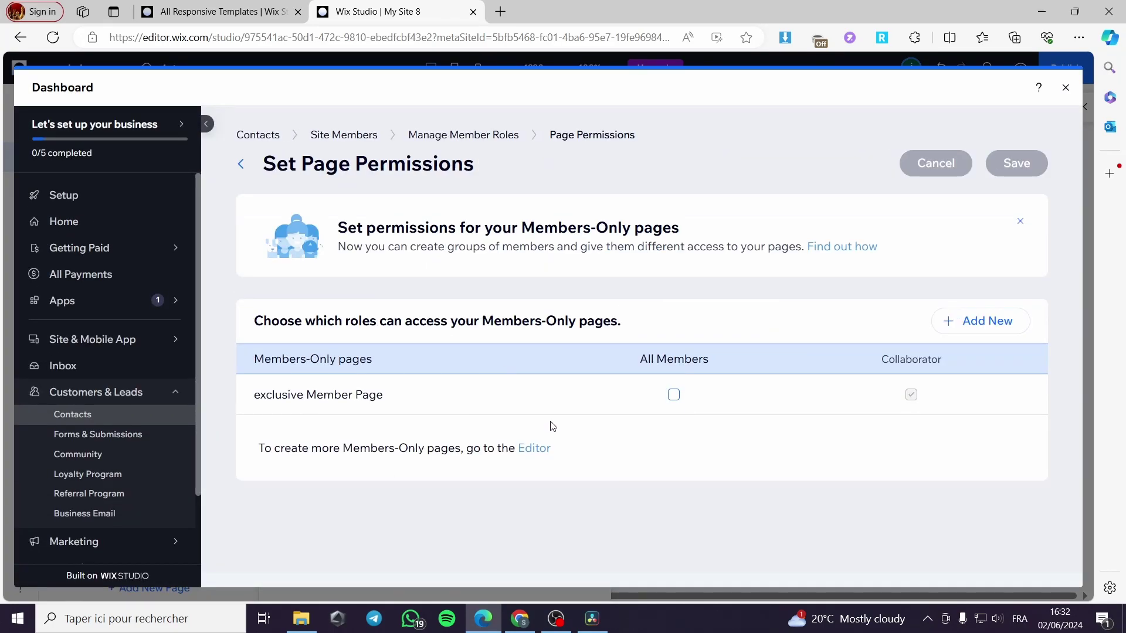
Create a new member role named 'king' with the Light Blue role colour.
click(962, 324)
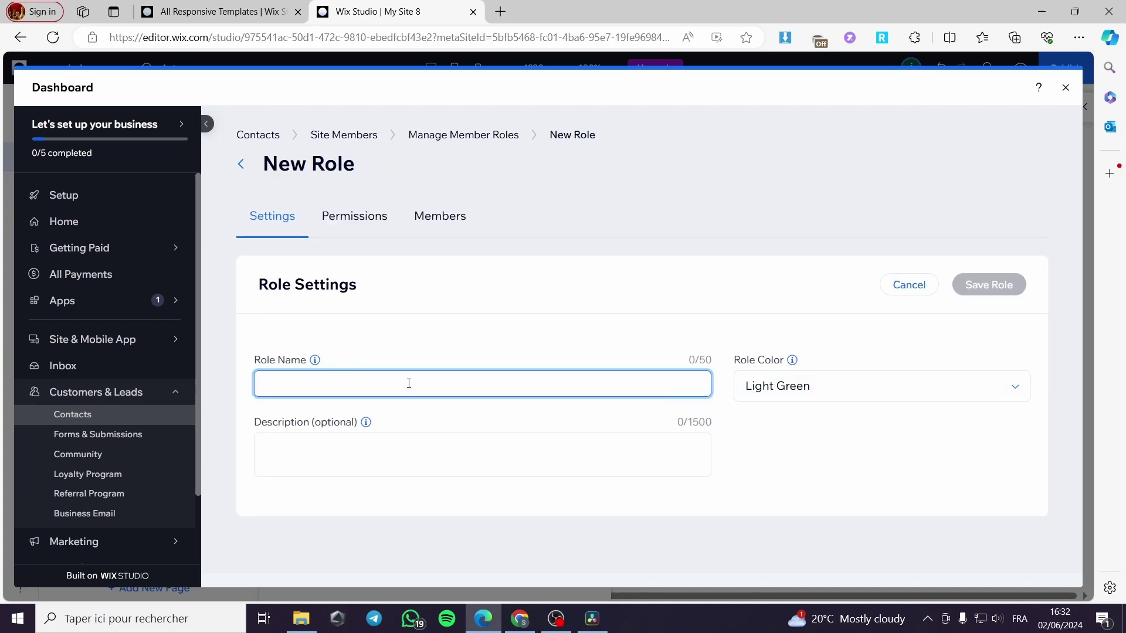
text(king)
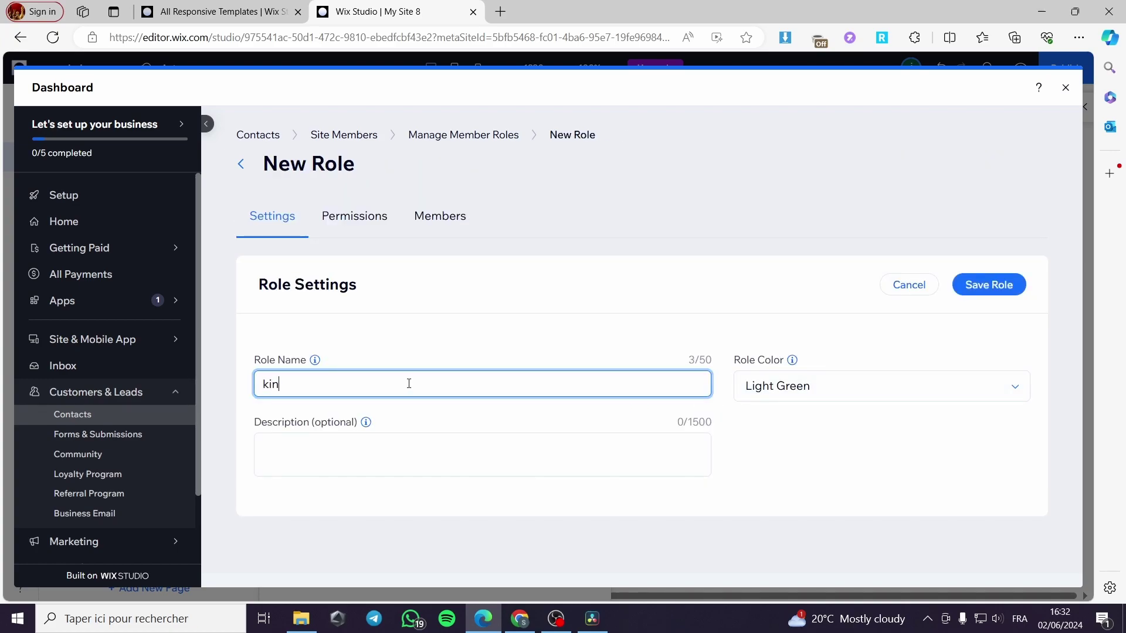
click(821, 385)
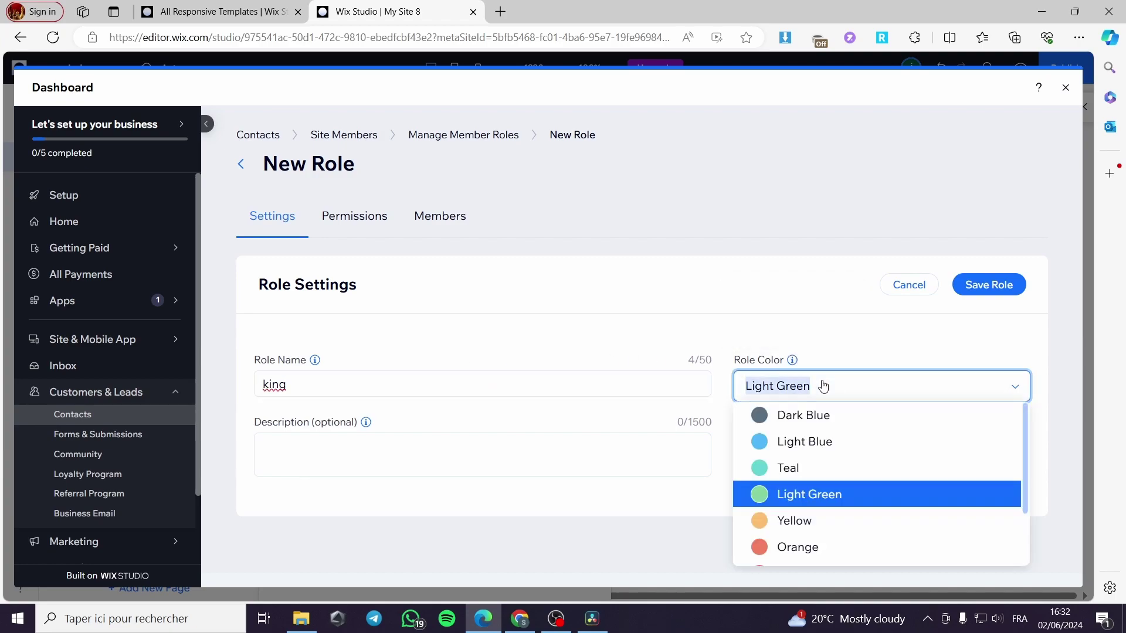
click(828, 449)
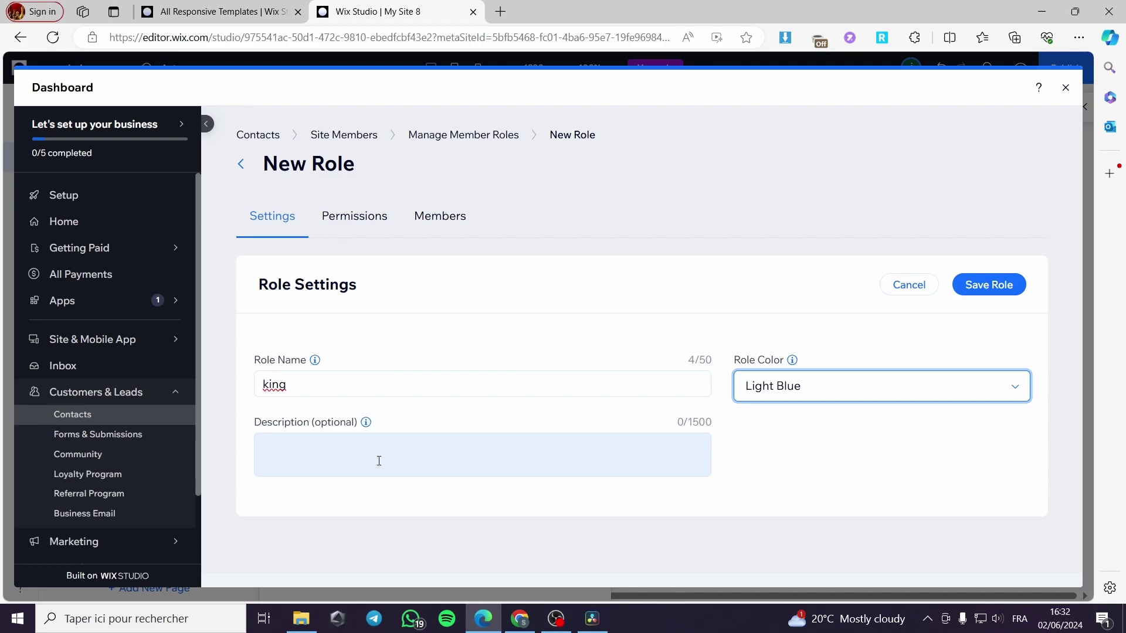
Save the king role, grant it access to exclusive Member Page, and view the permissions table.
click(352, 218)
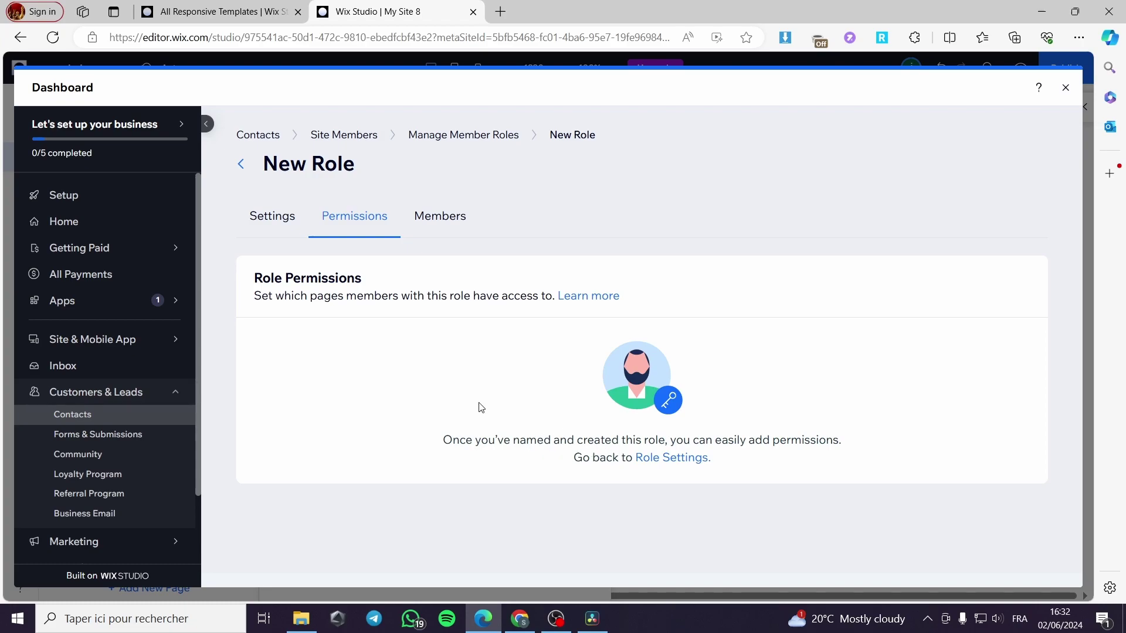
click(284, 219)
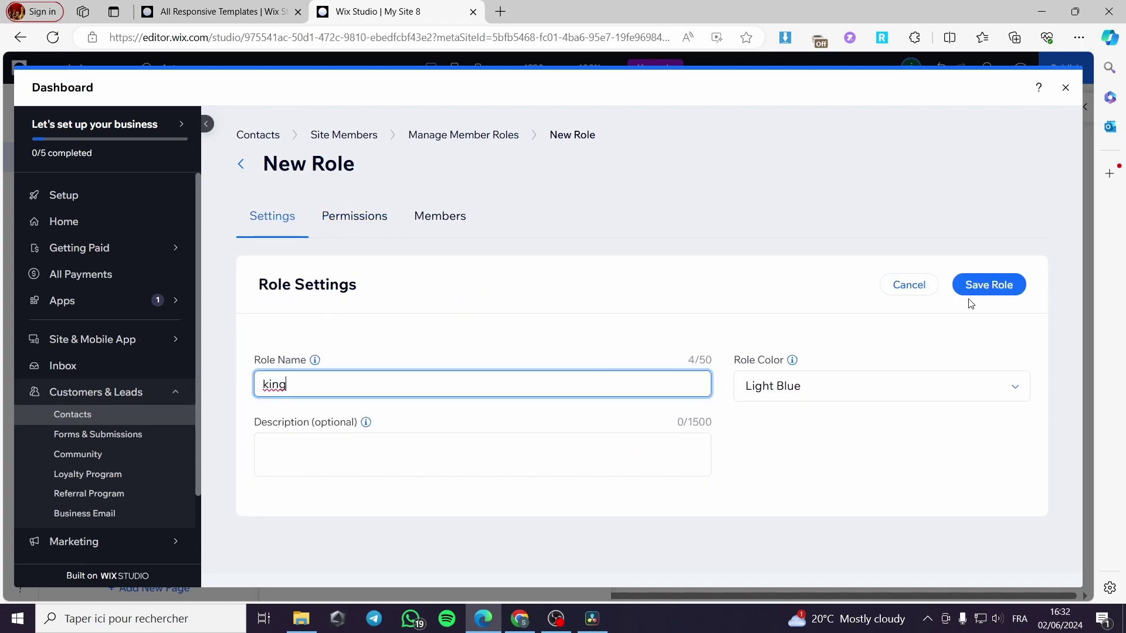
click(1003, 287)
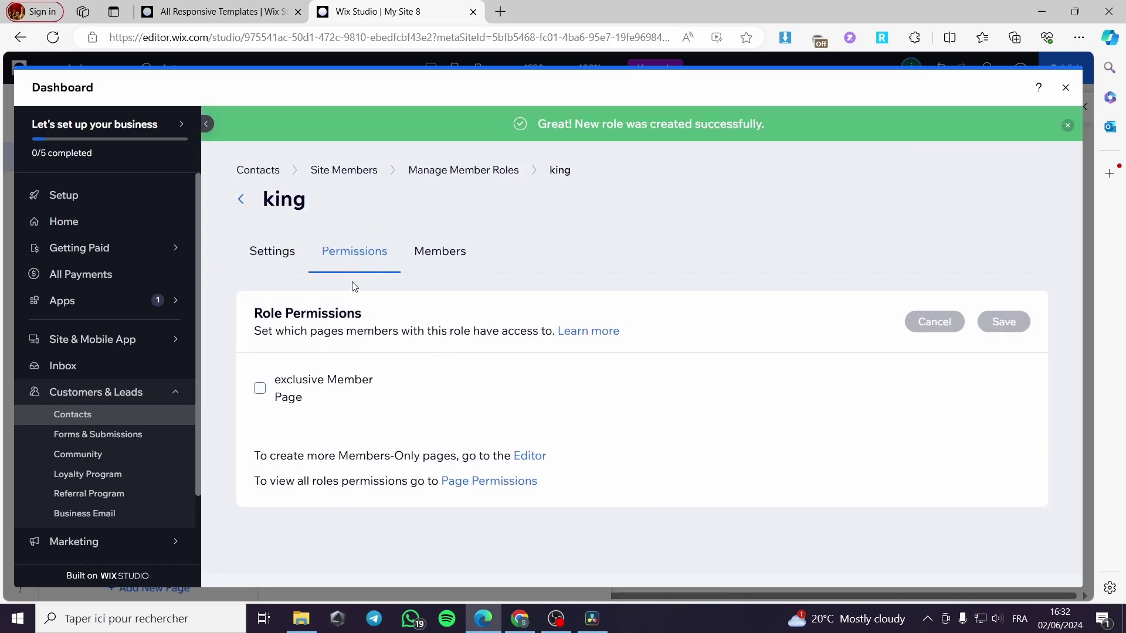
click(260, 390)
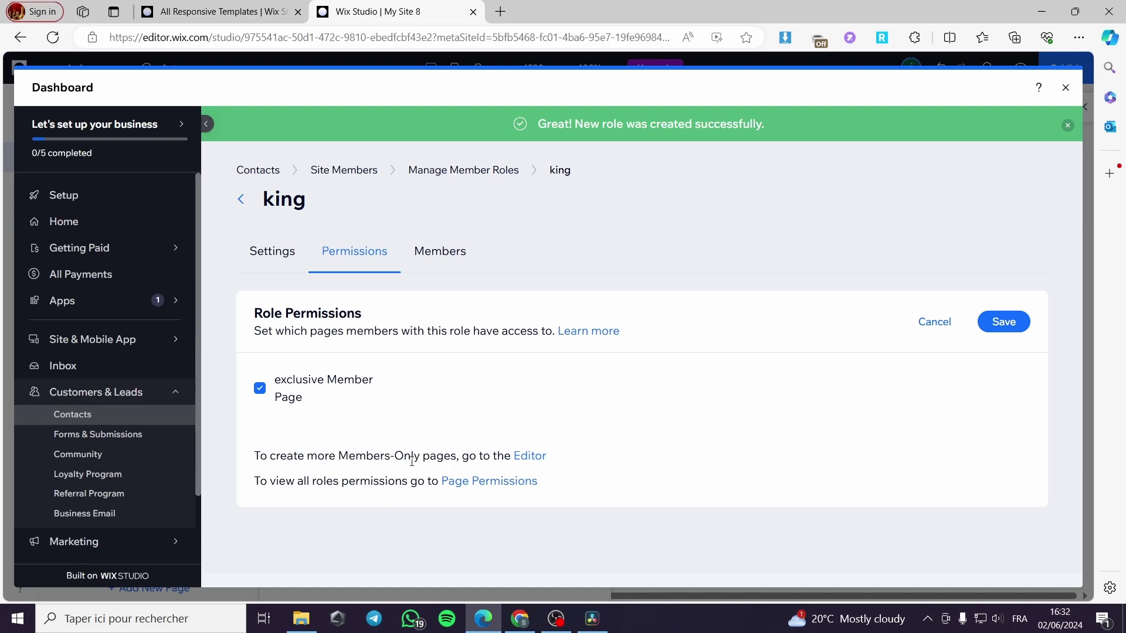
click(482, 483)
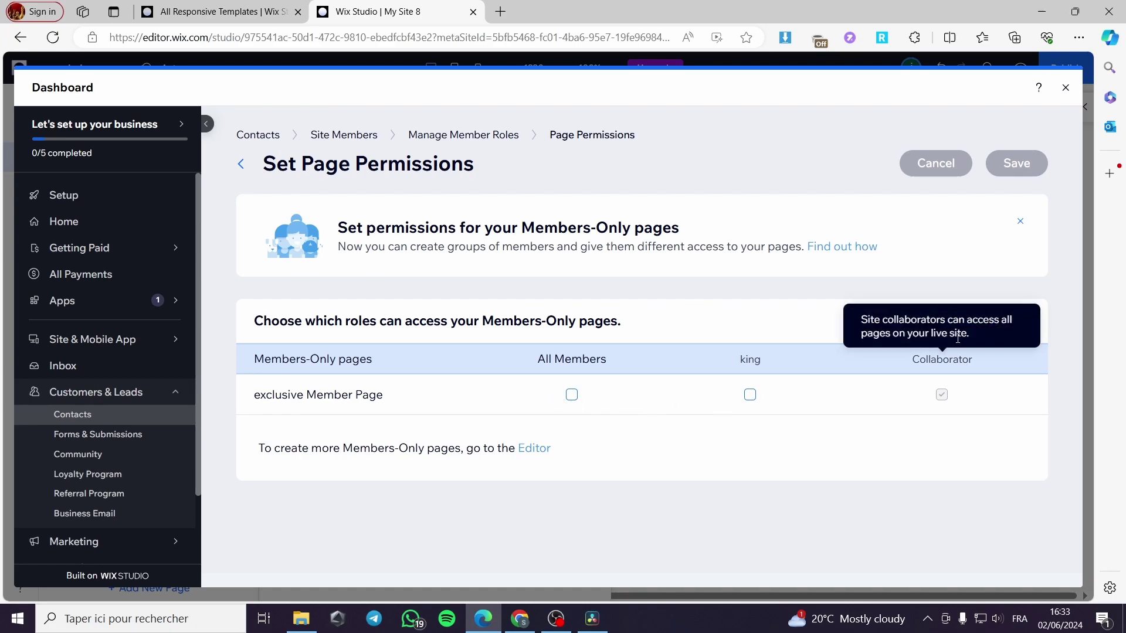
Close the dashboard, Page Settings and Site Pages panels, then scroll down the exclusive Member Page canvas.
click(1065, 88)
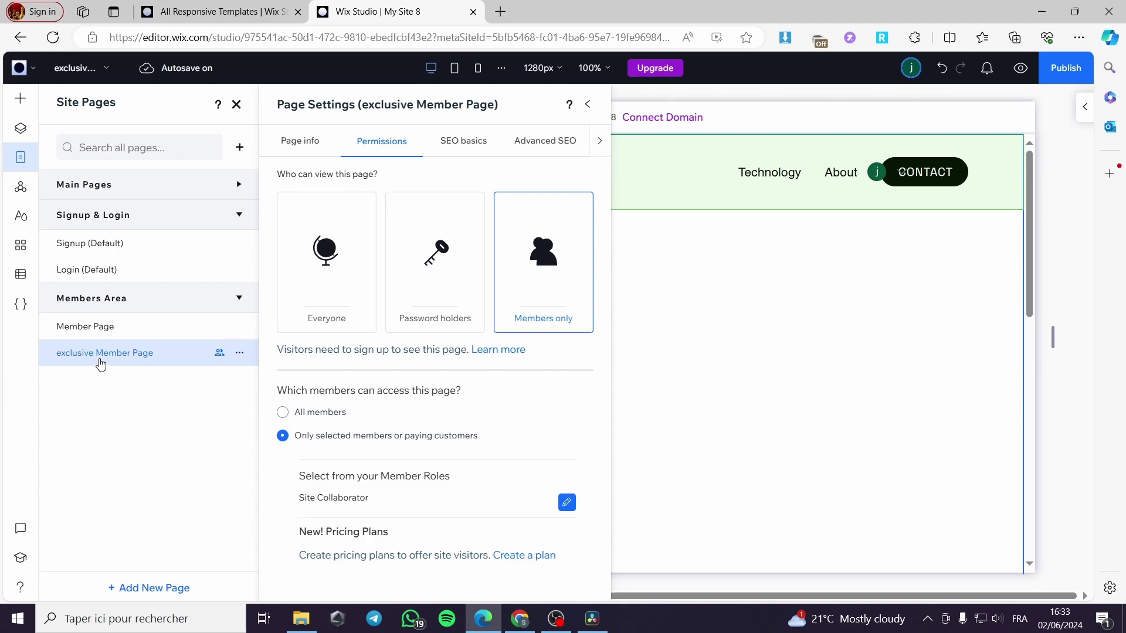
click(587, 105)
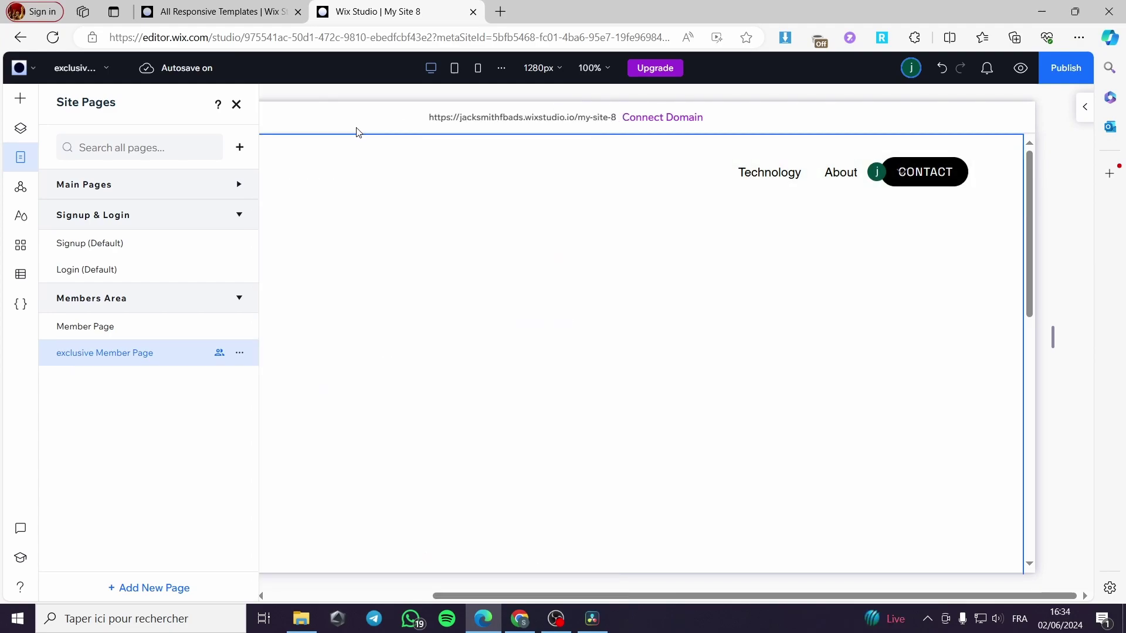
click(236, 106)
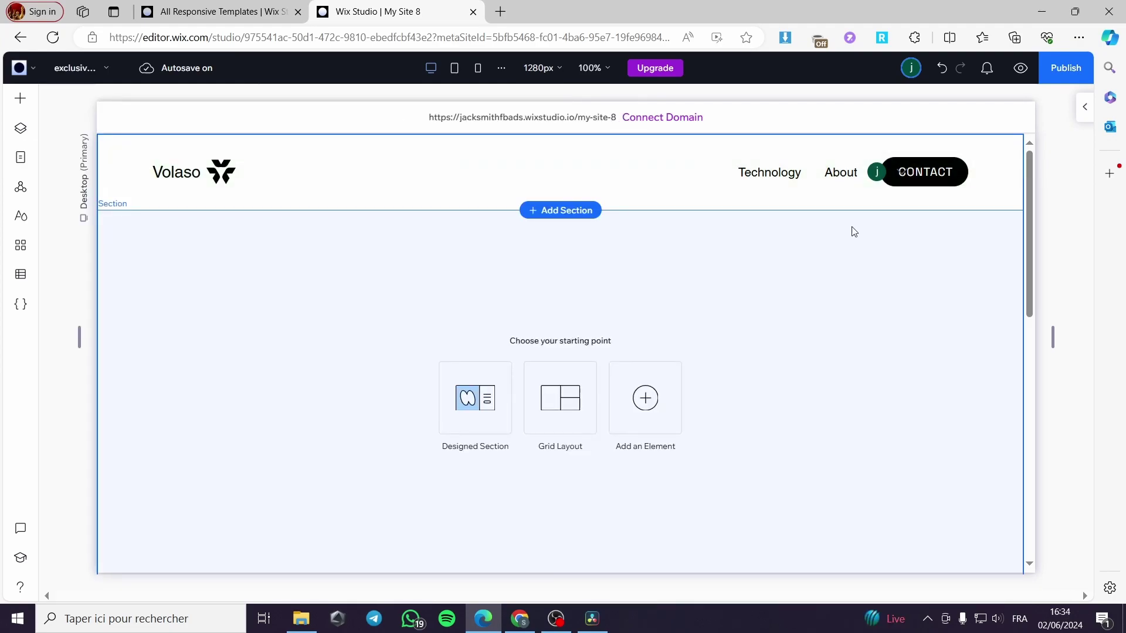
scroll(661, 254, down, 1)
scroll(554, 275, down, 5)
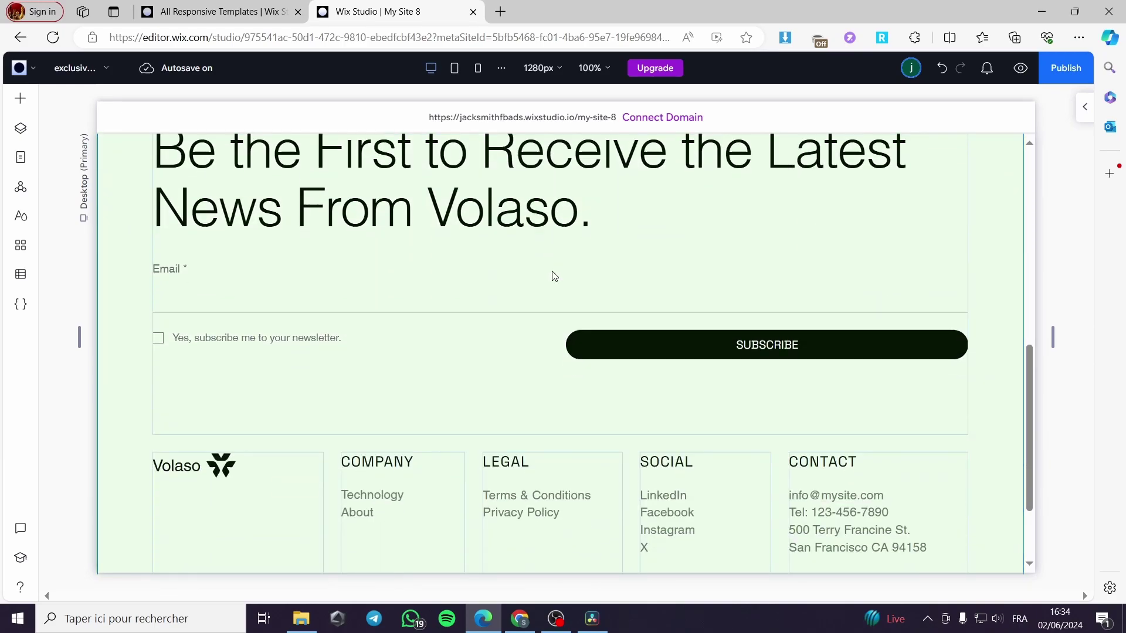